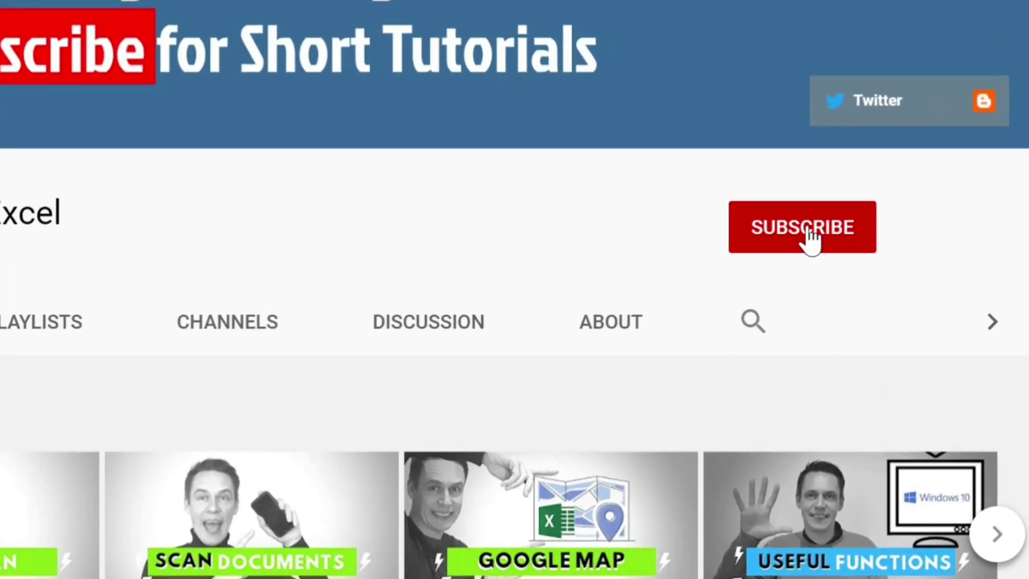
Subscribe to the channel and open its bell notification menu (All/Personalized/None).
{"action": "left_click", "coordinate": [808, 236]}
{"action": "left_click", "coordinate": [854, 231]}
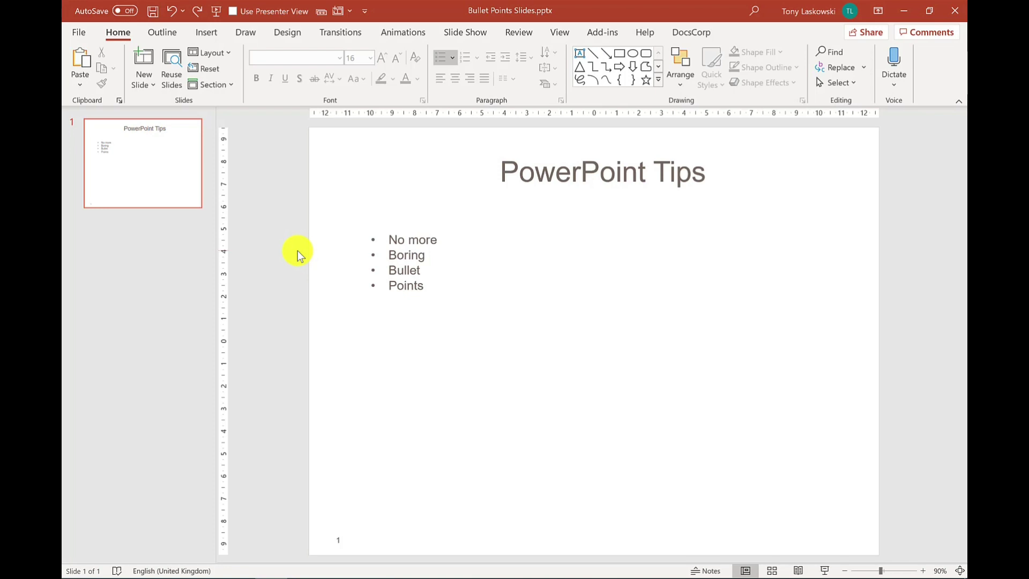
Delete the plain bullet-list text box under PowerPoint Tips.
{"action": "left_click", "coordinate": [397, 237]}
{"action": "left_click", "coordinate": [385, 229]}
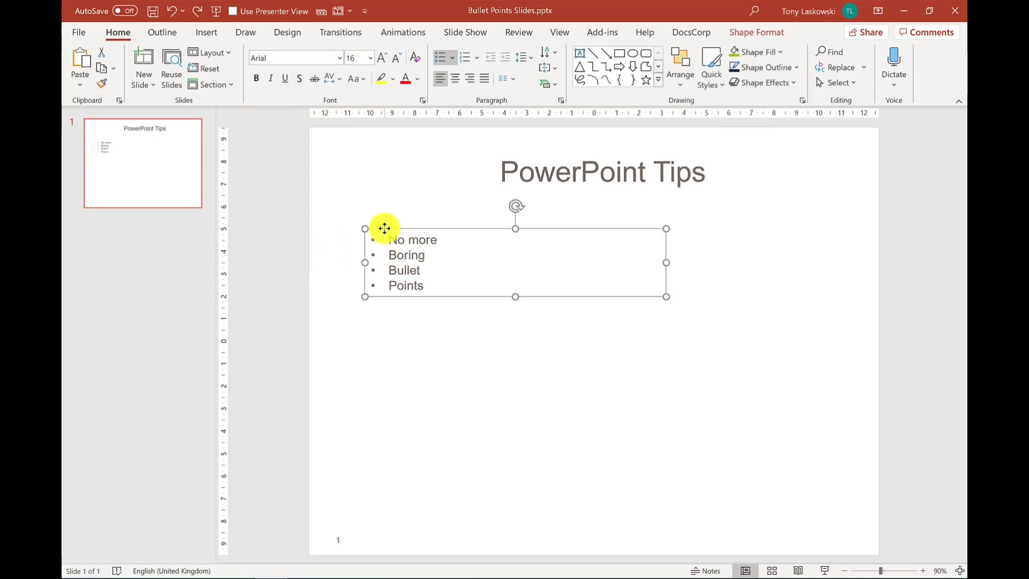
{"action": "key", "text": "Delete"}
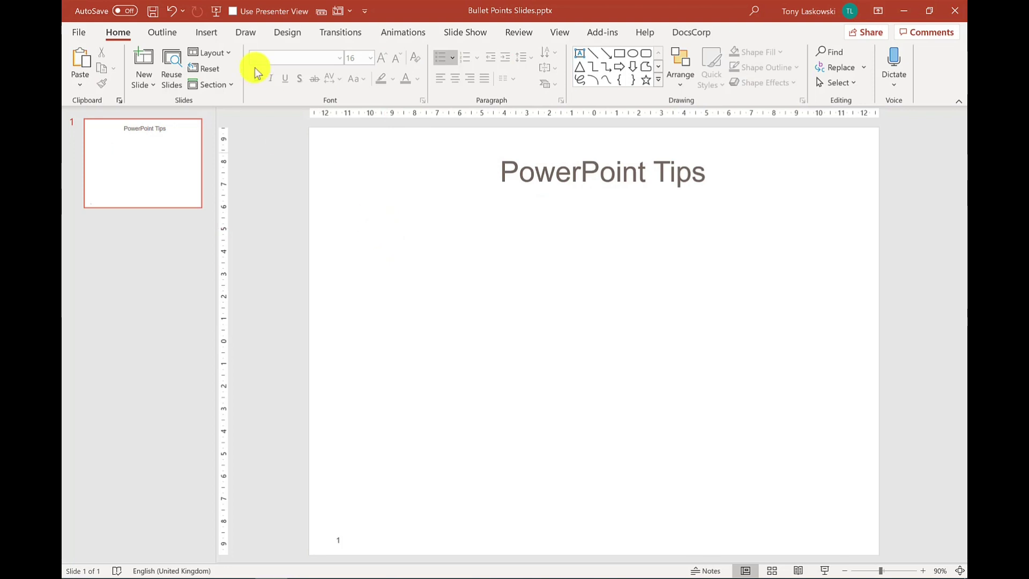
Insert a Vertical Curved List SmartArt graphic from the List category.
{"action": "left_click", "coordinate": [202, 35]}
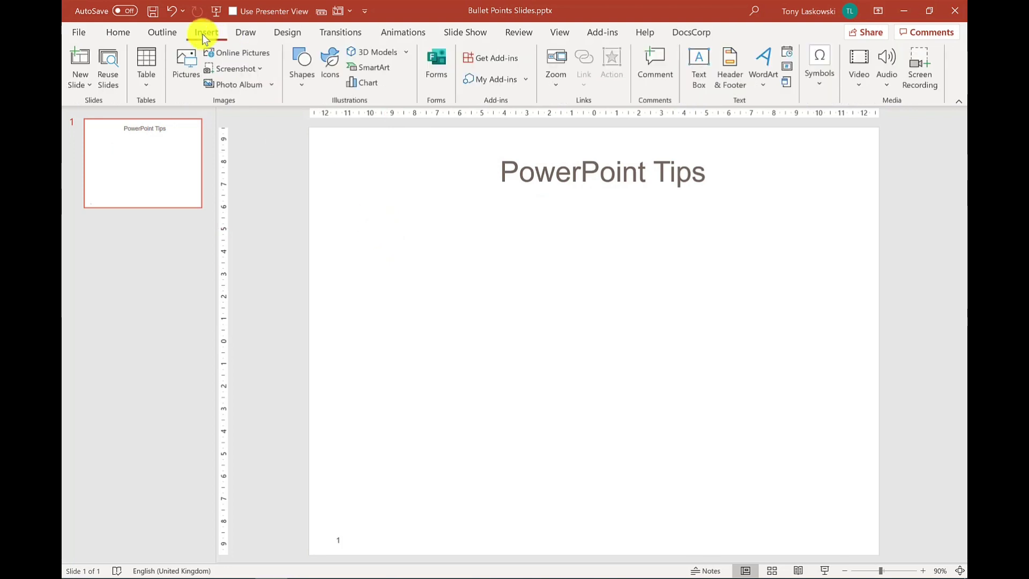
{"action": "left_click", "coordinate": [381, 69]}
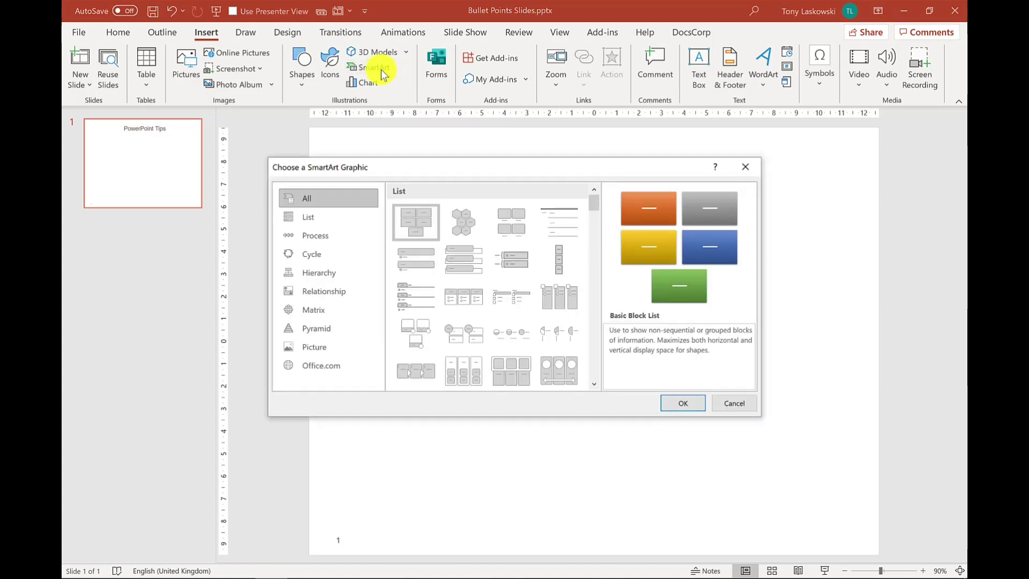
{"action": "left_click", "coordinate": [312, 219]}
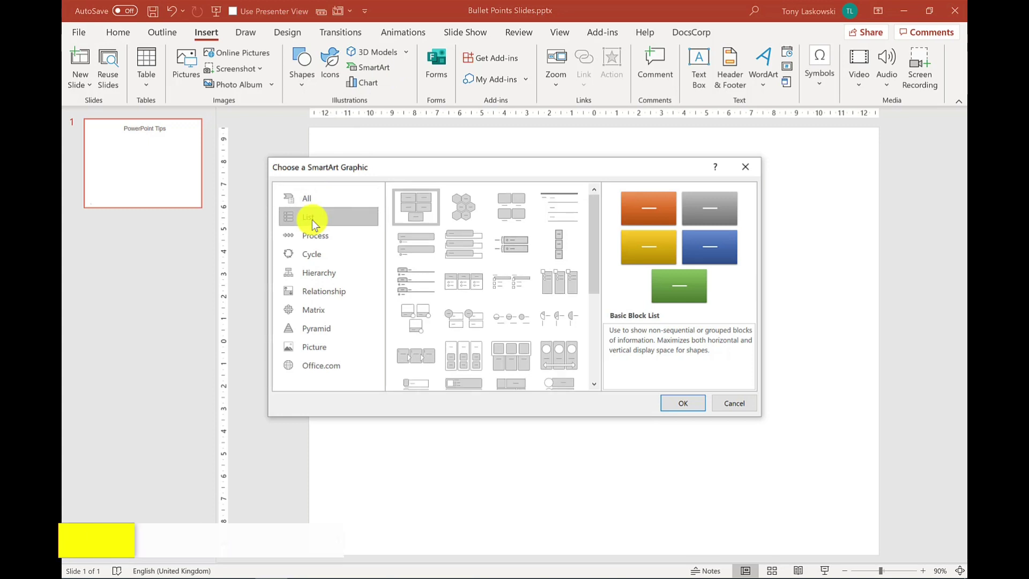
{"action": "scroll", "coordinate": [593, 278], "scroll_direction": "down", "scroll_amount": 2}
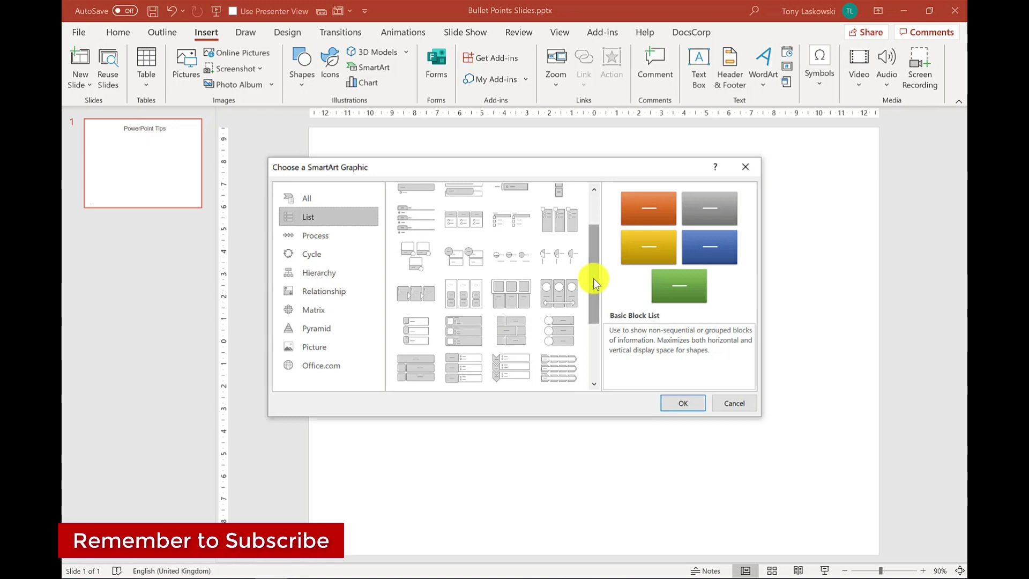
{"action": "left_click_drag", "start_coordinate": [594, 278], "coordinate": [599, 326]}
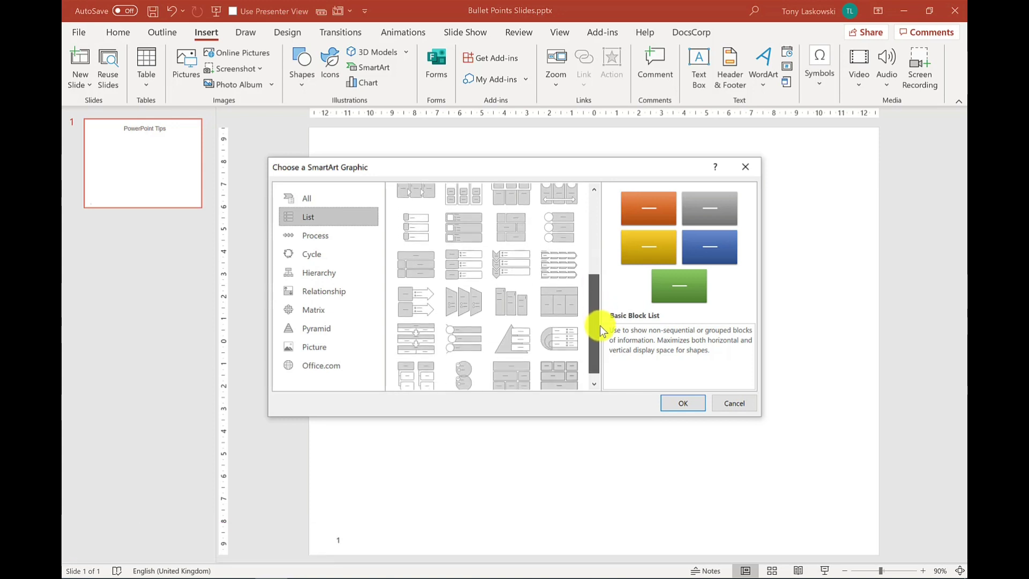
{"action": "left_click", "coordinate": [477, 328]}
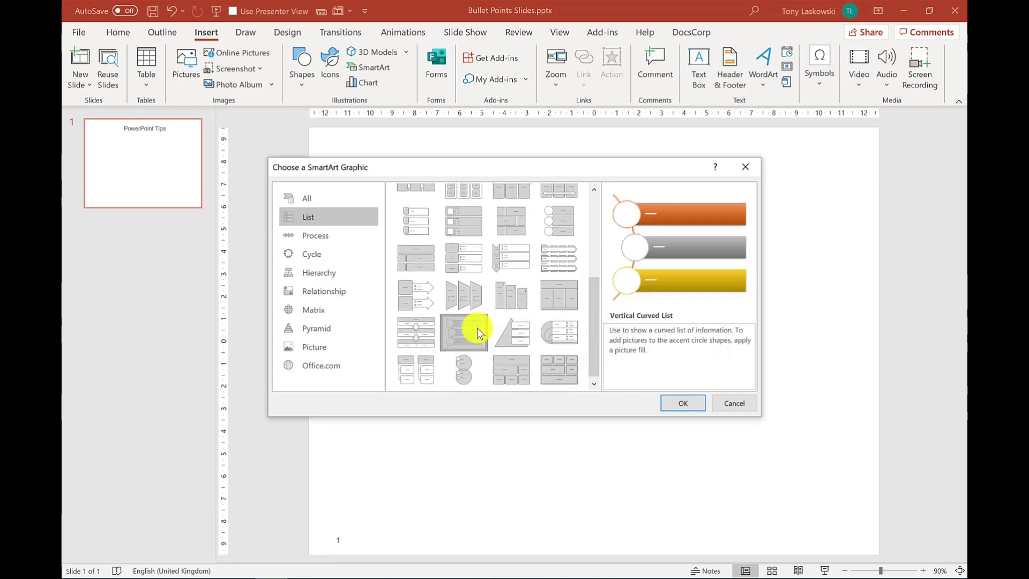
{"action": "left_click", "coordinate": [679, 403]}
Enter No more, Boring and Bullet in the list, then add a fourth item, Points.
{"action": "left_click", "coordinate": [517, 263]}
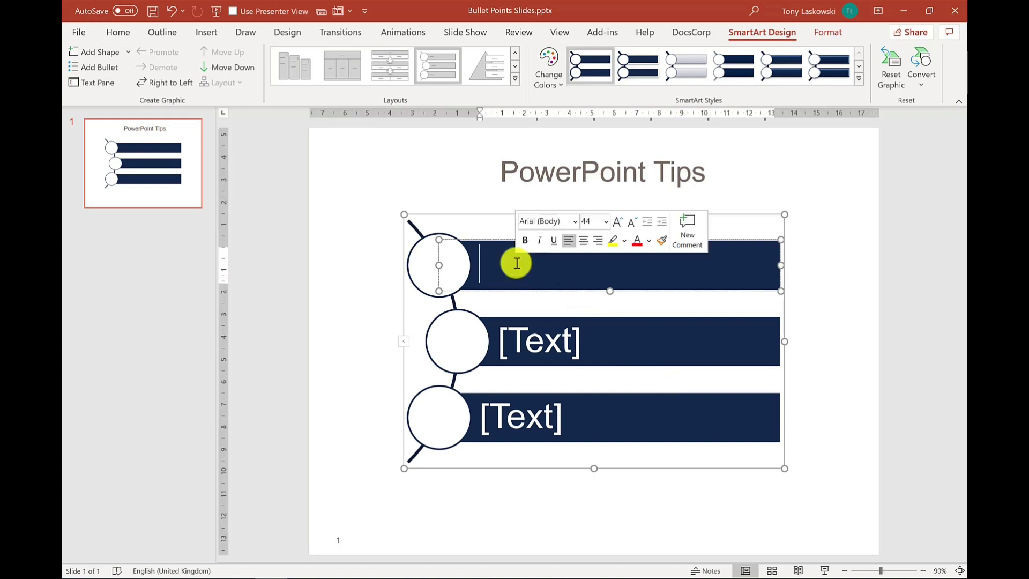
{"action": "type", "text": "No more"}
{"action": "left_click", "coordinate": [519, 340]}
{"action": "type", "text": "Boring"}
{"action": "left_click", "coordinate": [534, 423]}
{"action": "type", "text": "Bullets"}
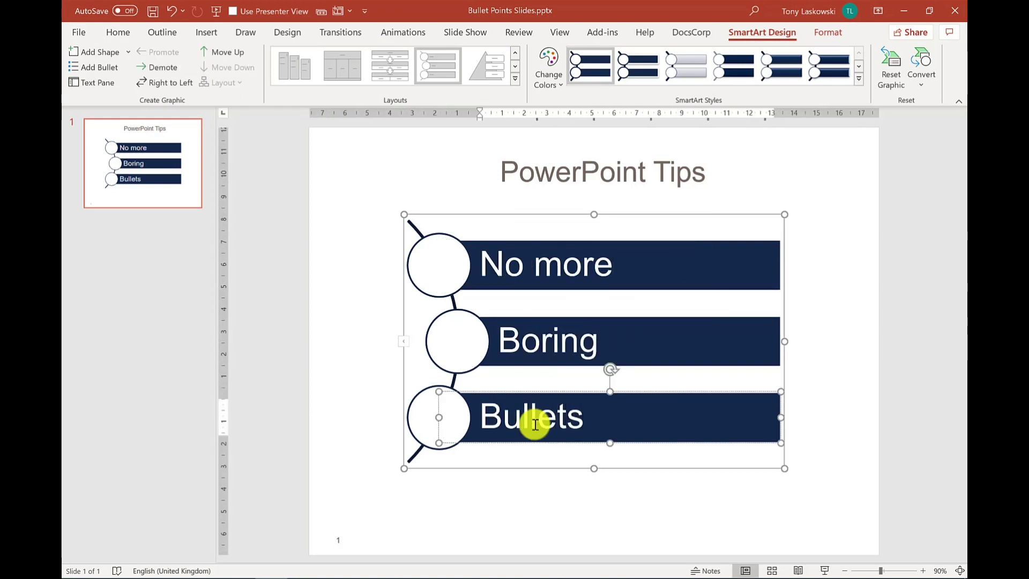
{"action": "key", "text": "BackSpace"}
{"action": "left_click", "coordinate": [104, 56]}
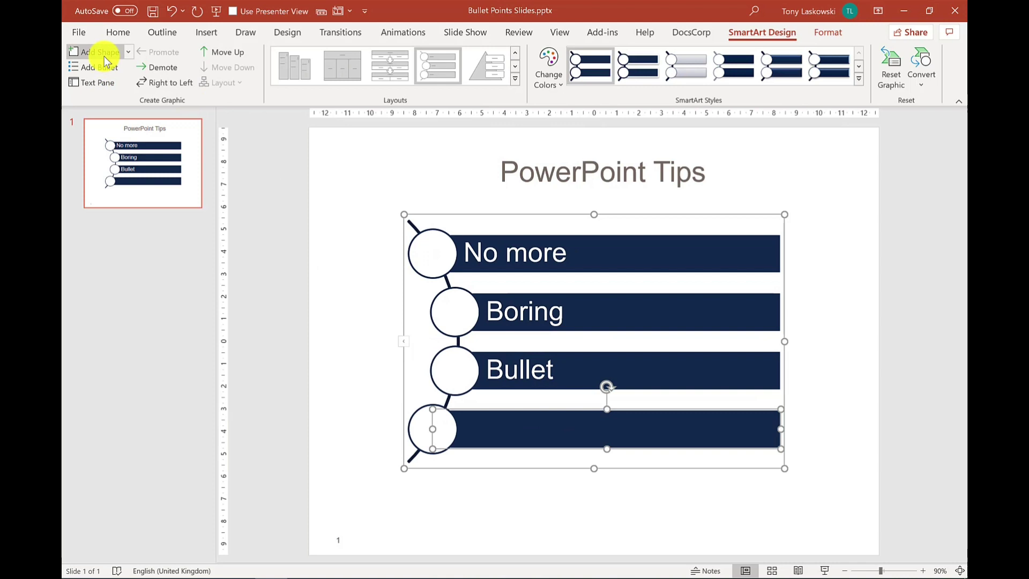
{"action": "type", "text": "Points"}
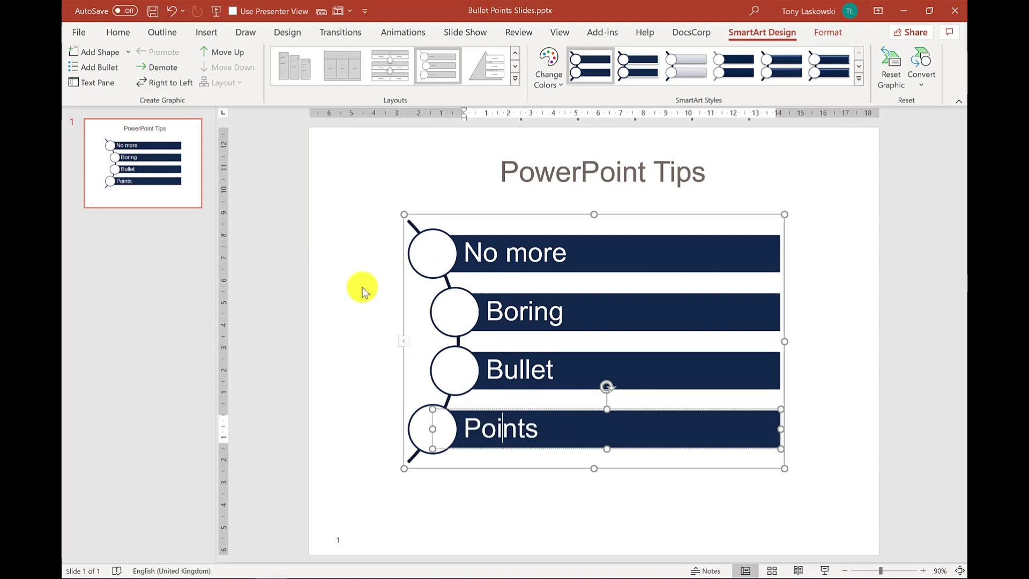
{"action": "left_click", "coordinate": [361, 288]}
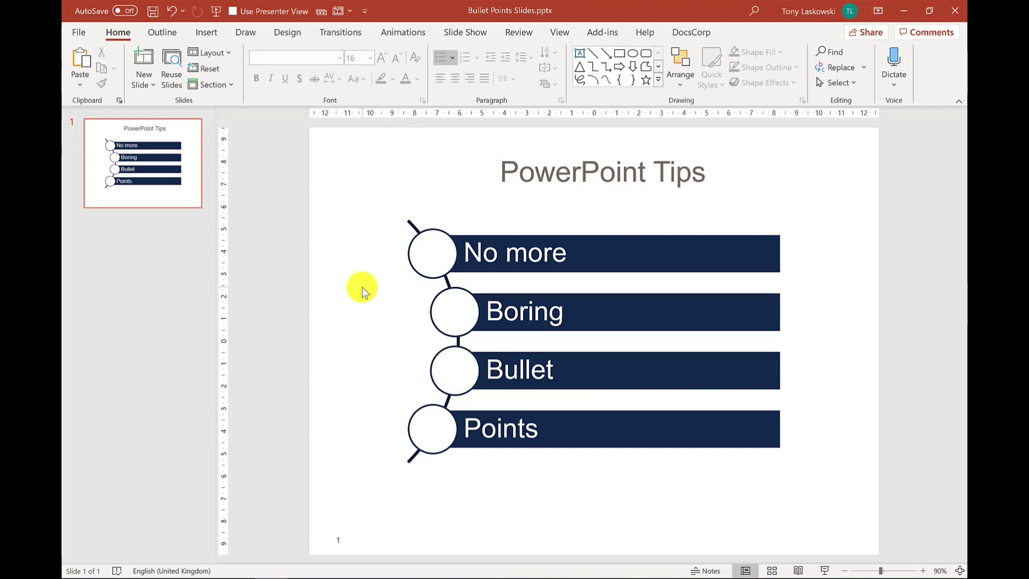
Ungroup the curved-list SmartArt twice via Home > Arrange > Ungroup into individual shapes.
{"action": "left_click", "coordinate": [604, 247]}
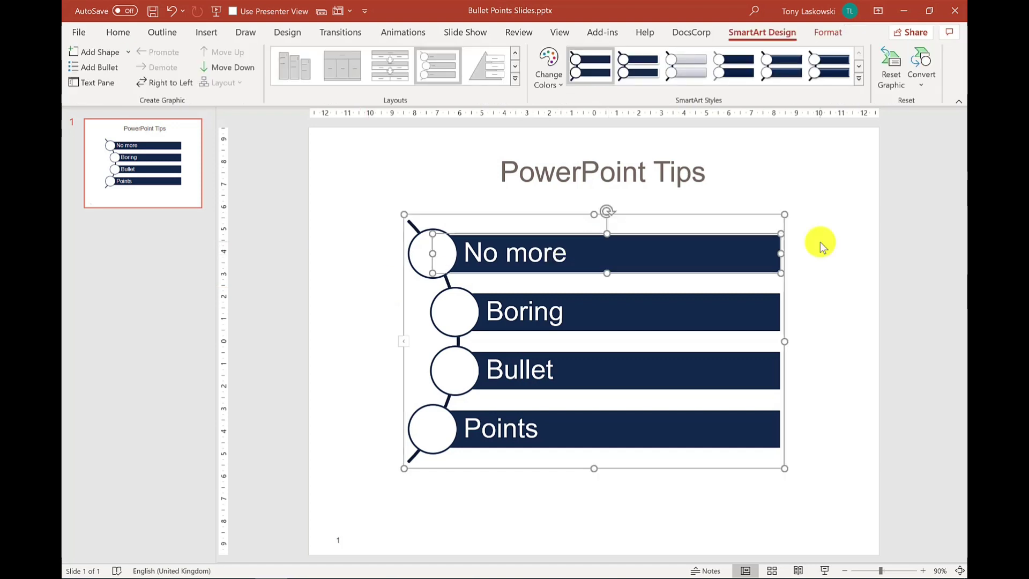
{"action": "left_click", "coordinate": [118, 32]}
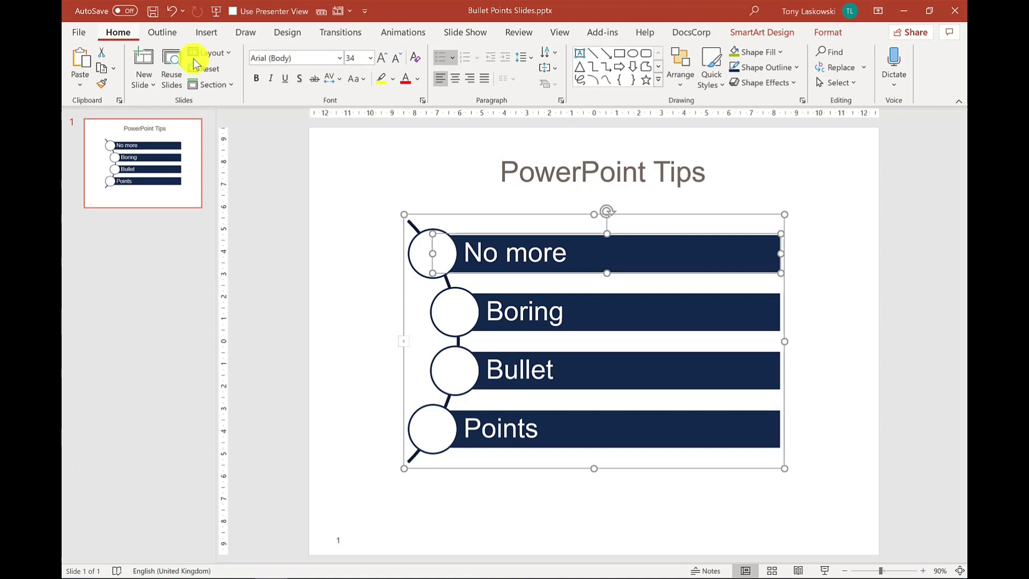
{"action": "left_click", "coordinate": [680, 75]}
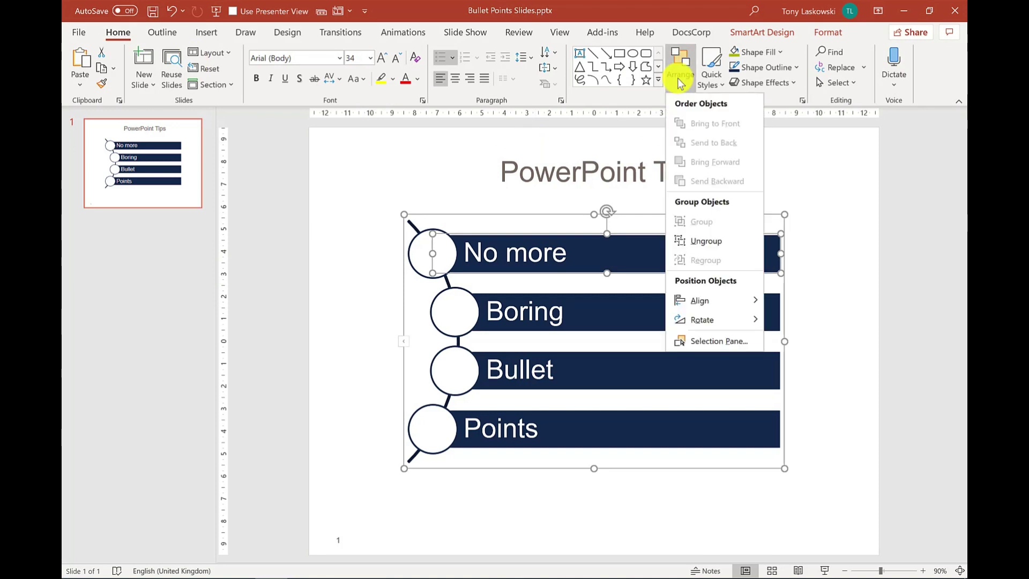
{"action": "left_click", "coordinate": [710, 240]}
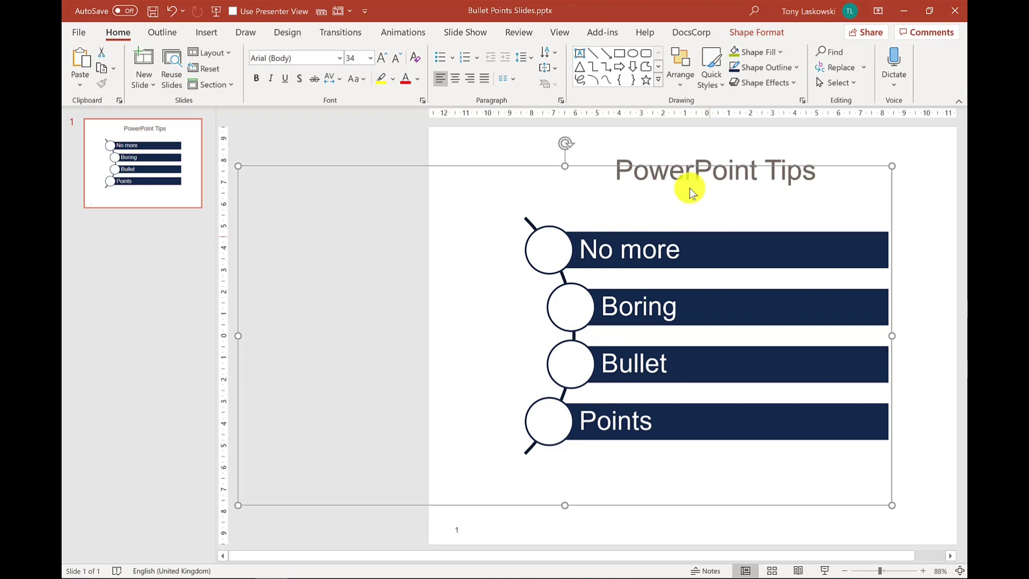
{"action": "left_click", "coordinate": [680, 75]}
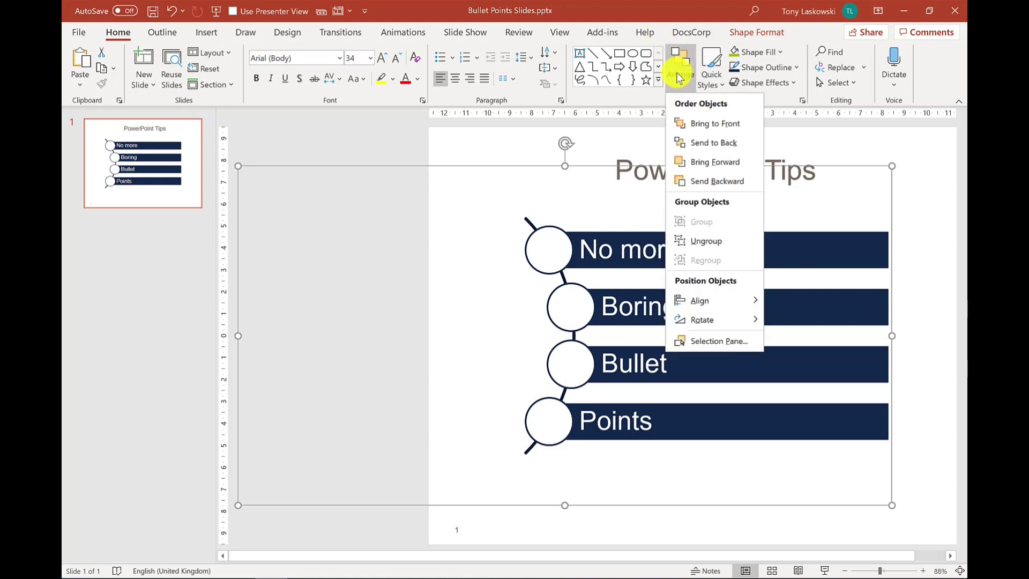
{"action": "left_click", "coordinate": [705, 240]}
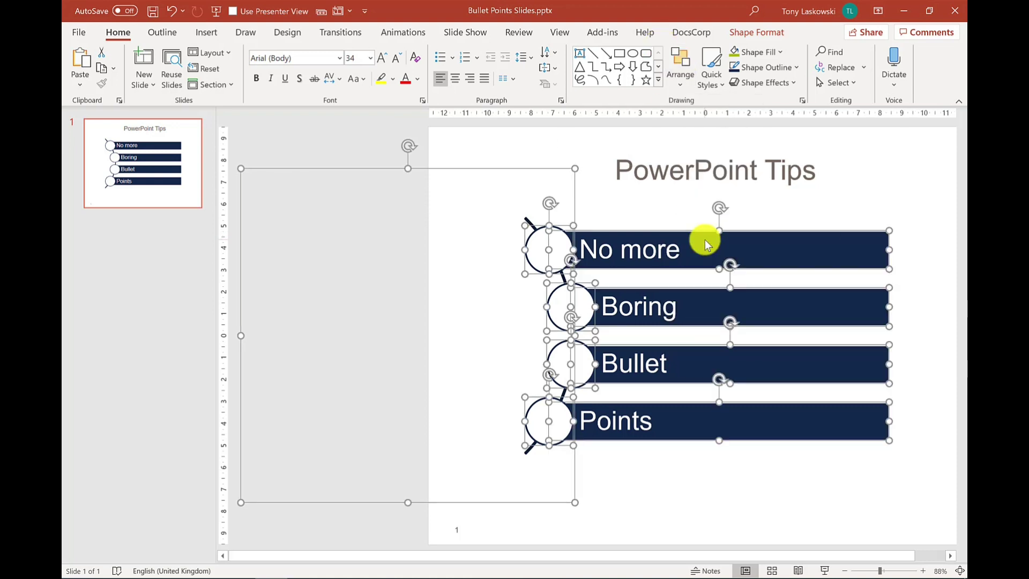
Fill the No more bar light blue.
{"action": "left_click", "coordinate": [872, 204]}
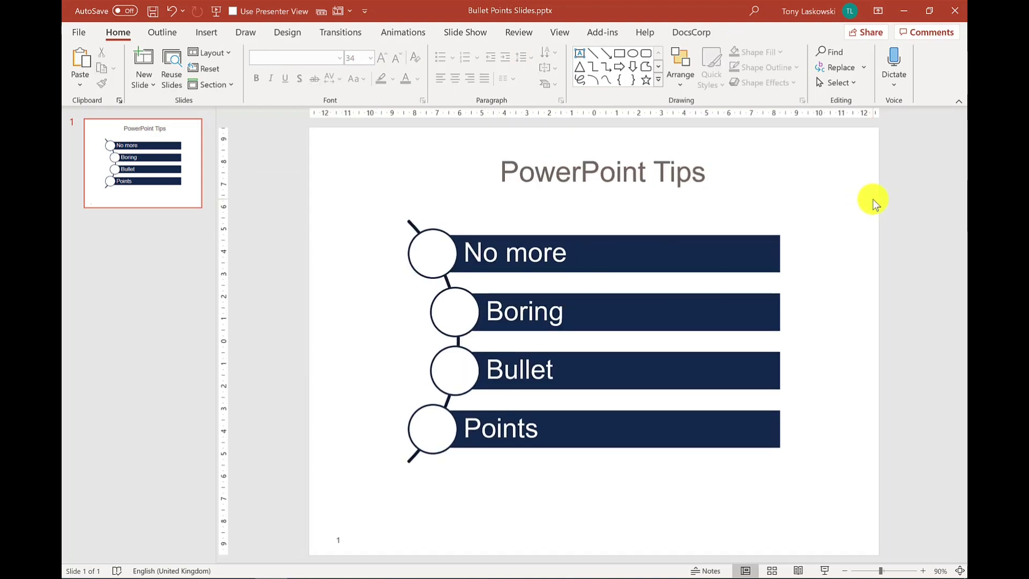
{"action": "left_click", "coordinate": [702, 255]}
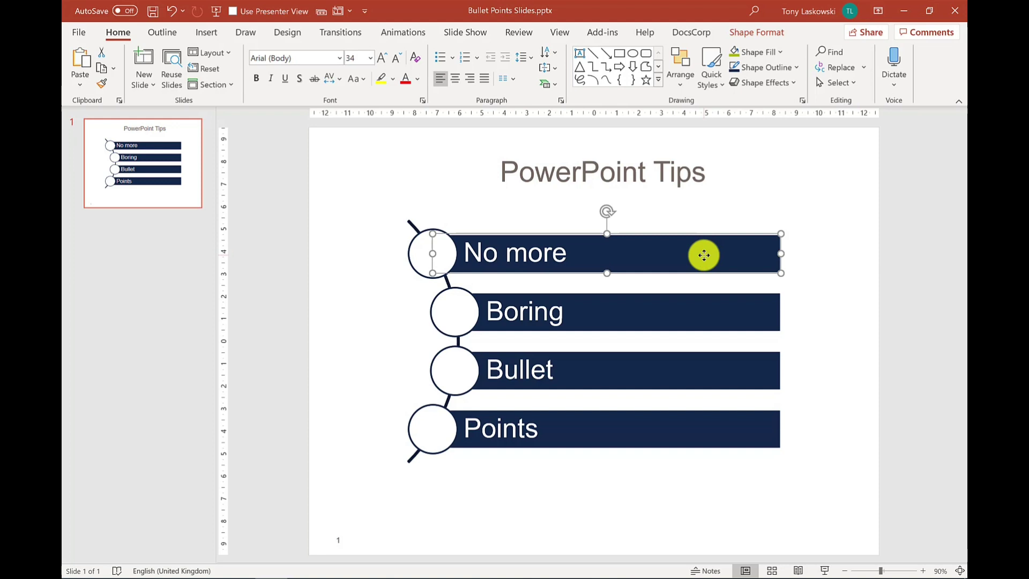
{"action": "left_click", "coordinate": [780, 51]}
{"action": "left_click", "coordinate": [776, 123]}
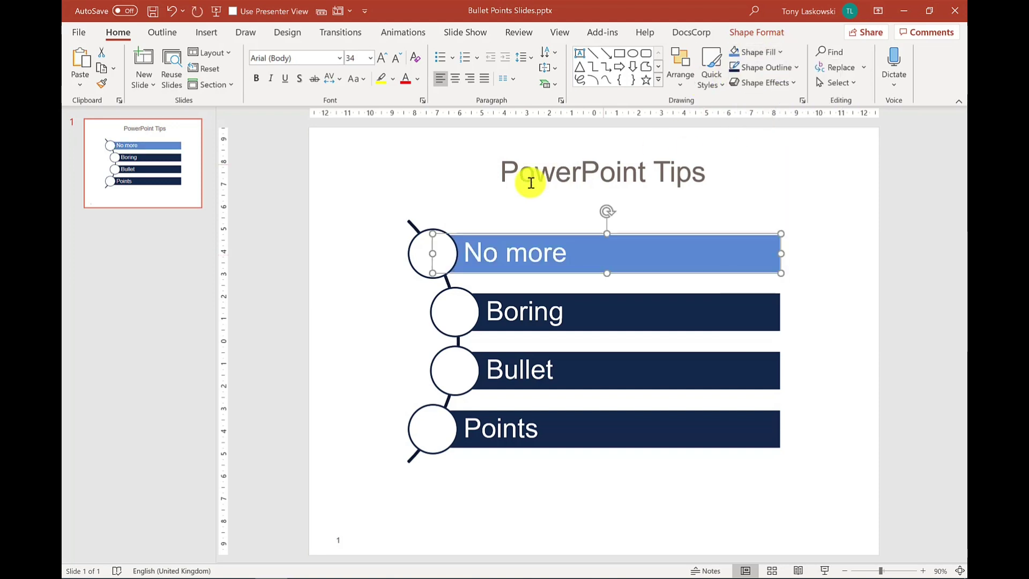
Recolour the curved connector line's outline blue.
{"action": "left_click", "coordinate": [411, 225]}
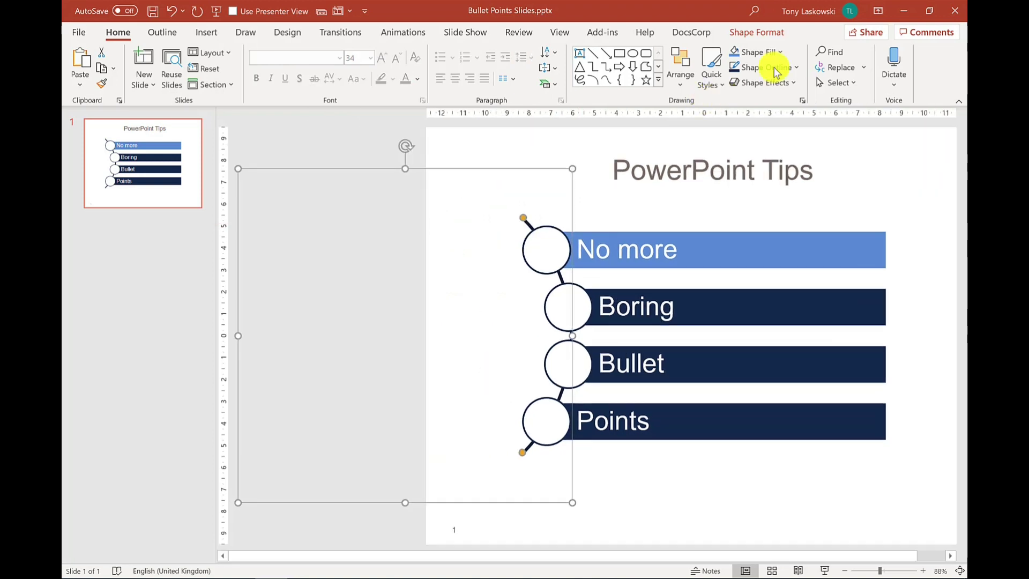
{"action": "left_click", "coordinate": [798, 67]}
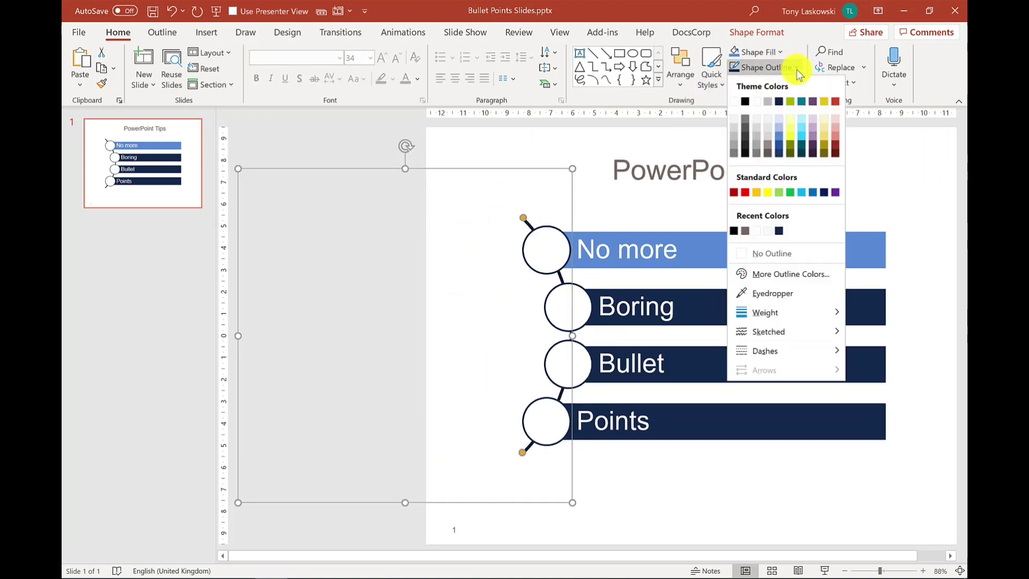
{"action": "left_click", "coordinate": [779, 142]}
Review the first circle's fill colour options, leaving the circle unchanged.
{"action": "left_click", "coordinate": [834, 174]}
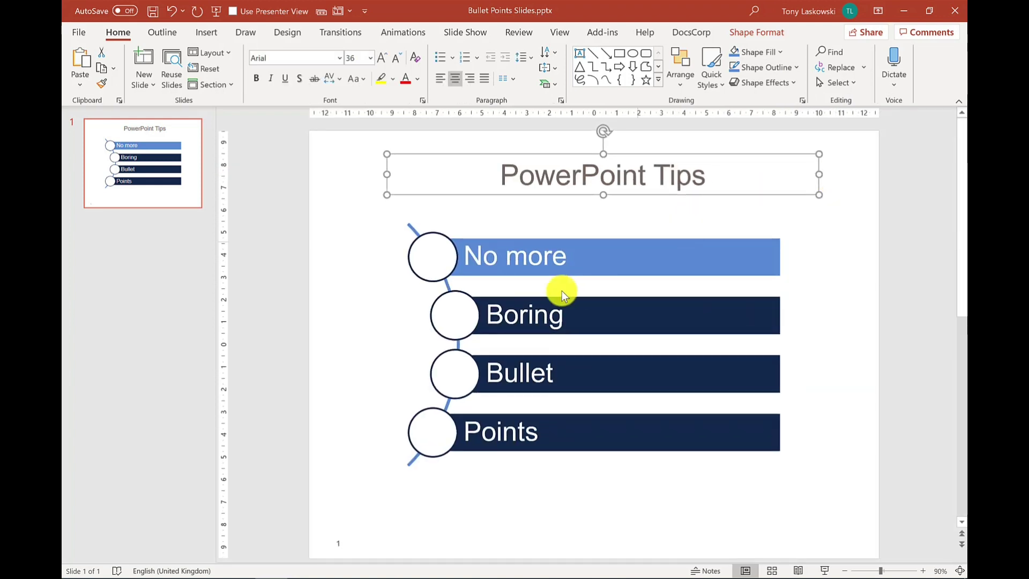
{"action": "left_click", "coordinate": [430, 264]}
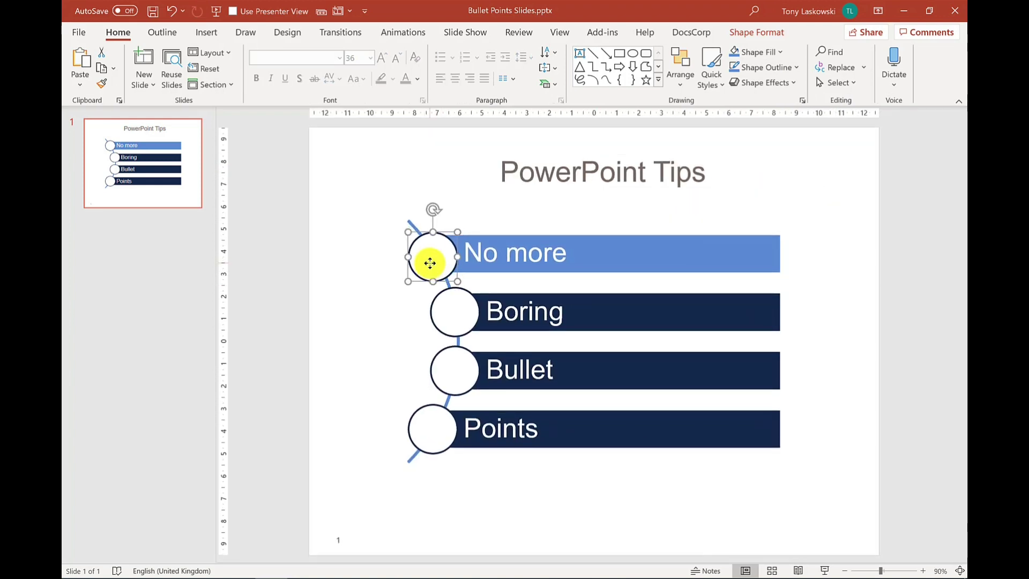
{"action": "left_click", "coordinate": [781, 52]}
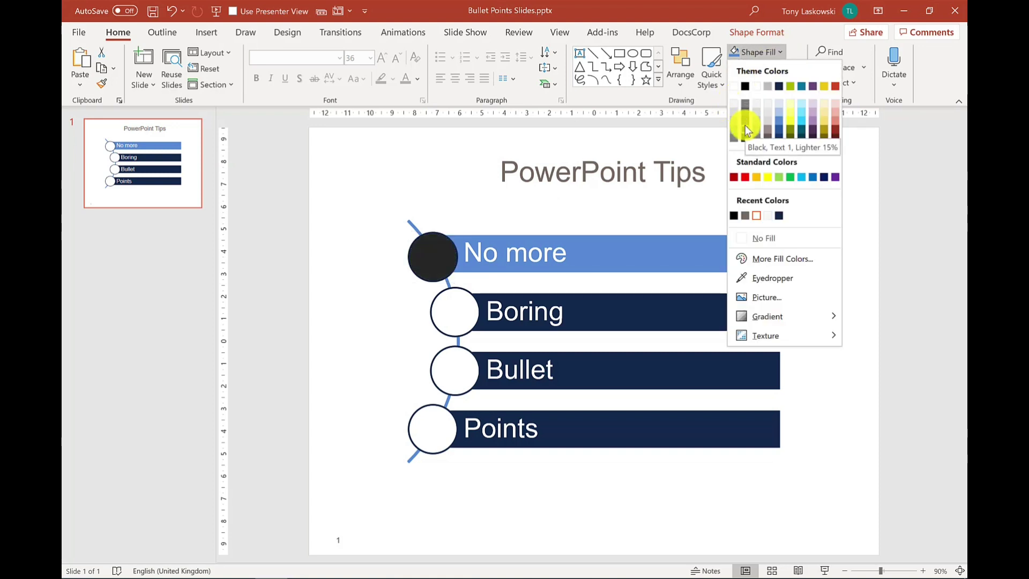
{"action": "key", "text": "Escape"}
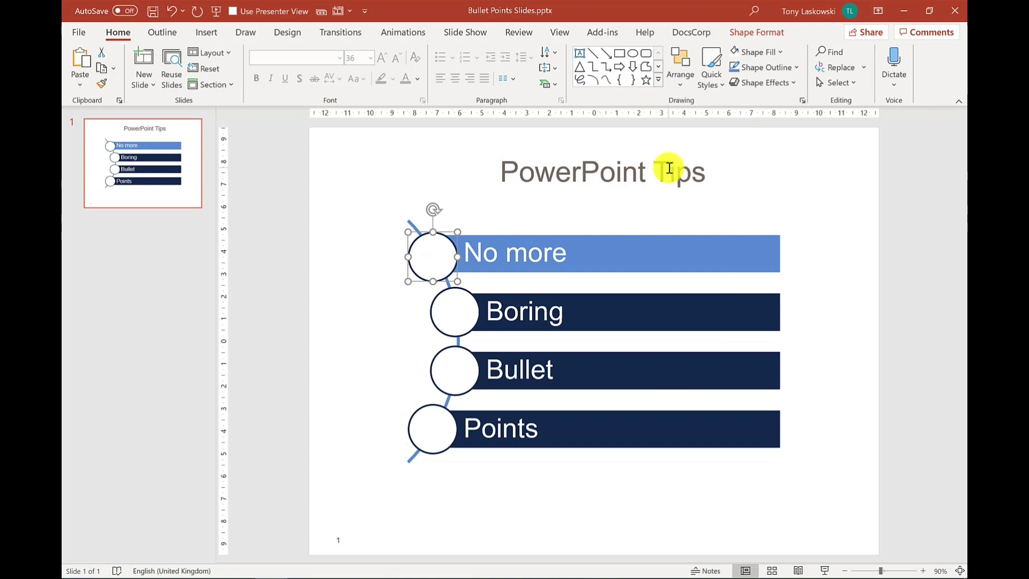
Copy the No more bar's light-blue fill to the Boring, Bullet and Points bars with Format Painter.
{"action": "left_click", "coordinate": [634, 251]}
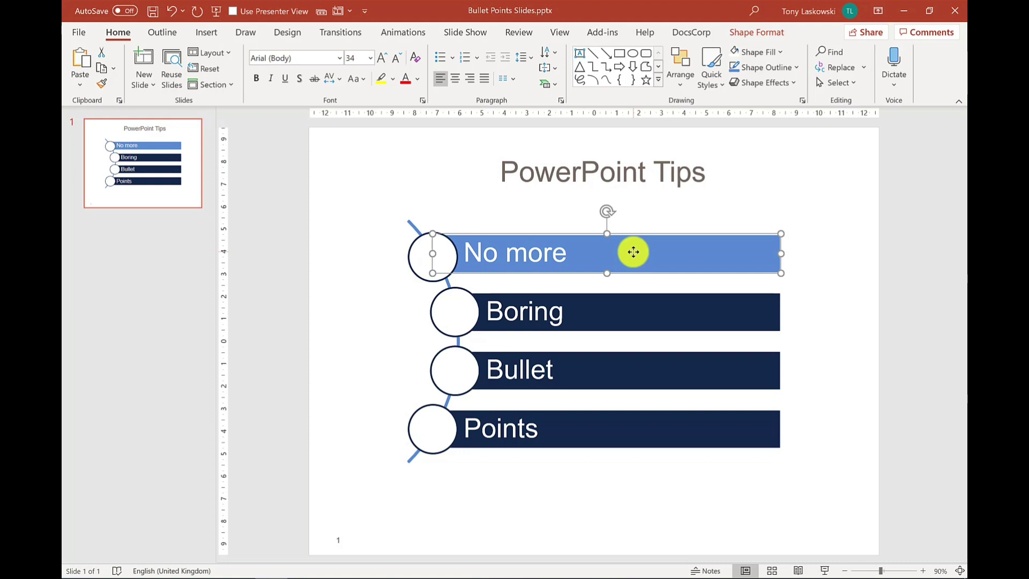
{"action": "left_click", "coordinate": [104, 85]}
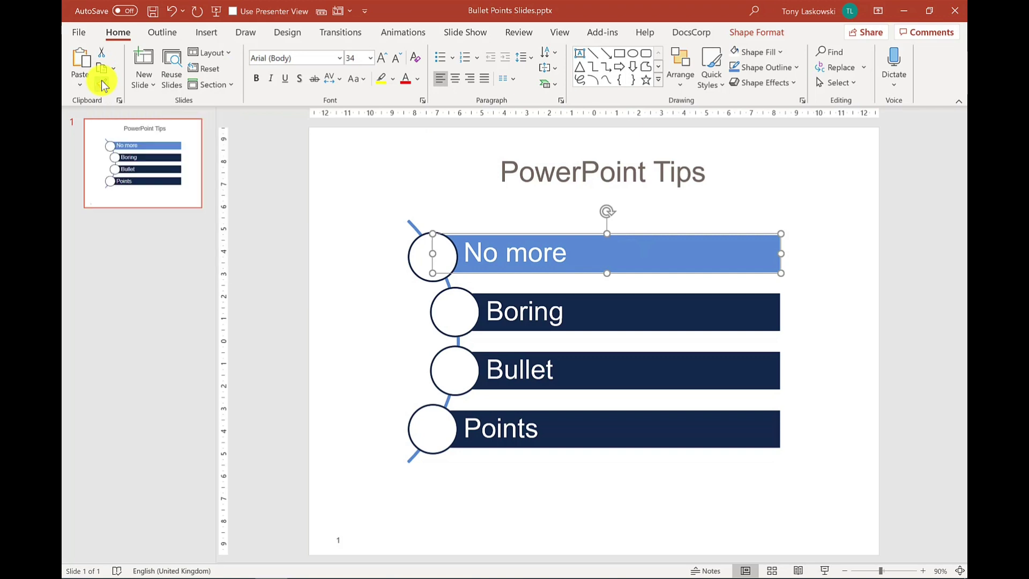
{"action": "left_click", "coordinate": [660, 310]}
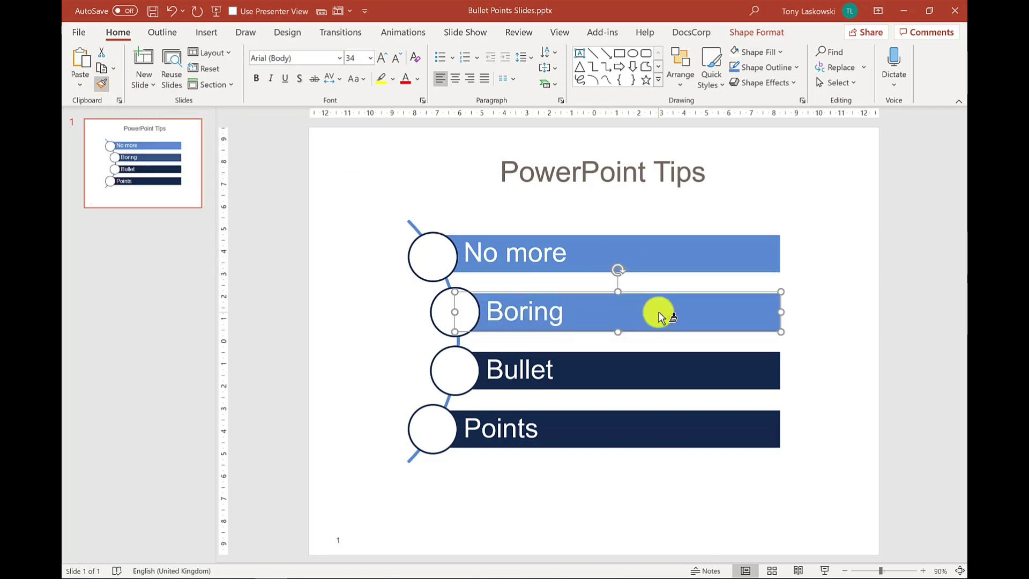
{"action": "left_click", "coordinate": [651, 368]}
{"action": "left_click", "coordinate": [648, 435]}
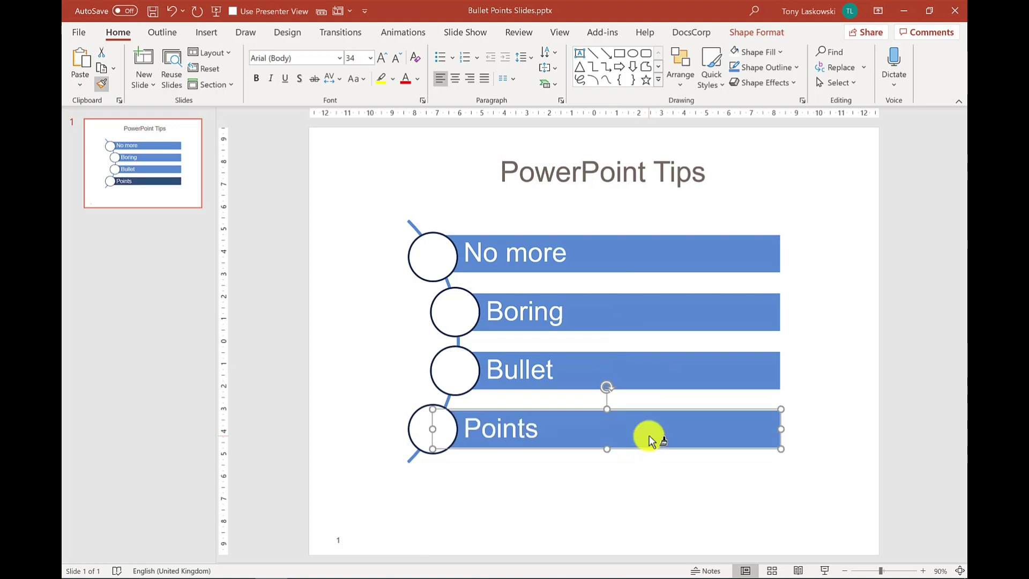
{"action": "left_click", "coordinate": [825, 321]}
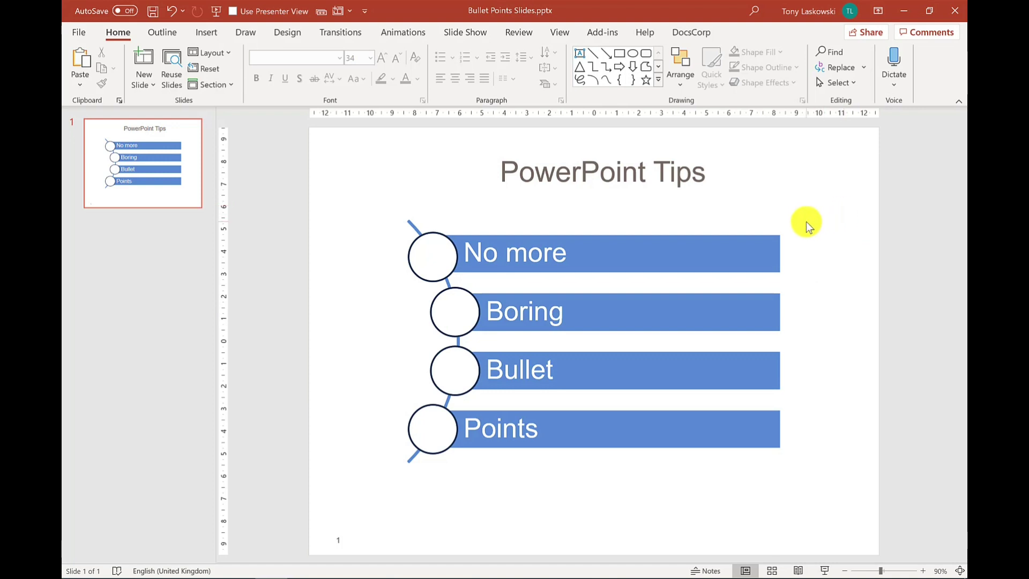
Group the No more row's circle and bar with Ctrl+G, then select the Points row's shapes.
{"action": "left_click_drag", "start_coordinate": [806, 221], "coordinate": [399, 288]}
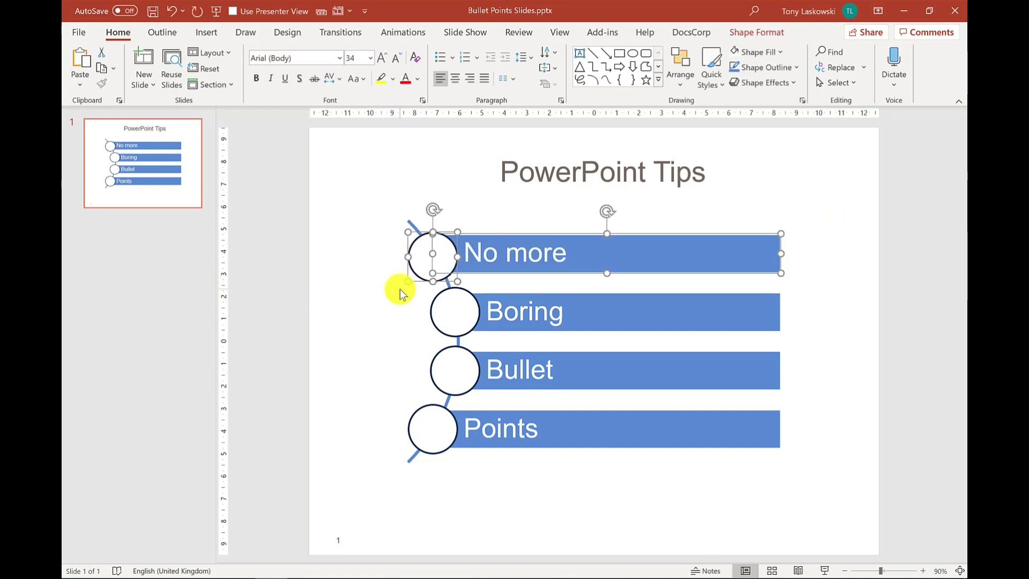
{"action": "left_click", "coordinate": [679, 77]}
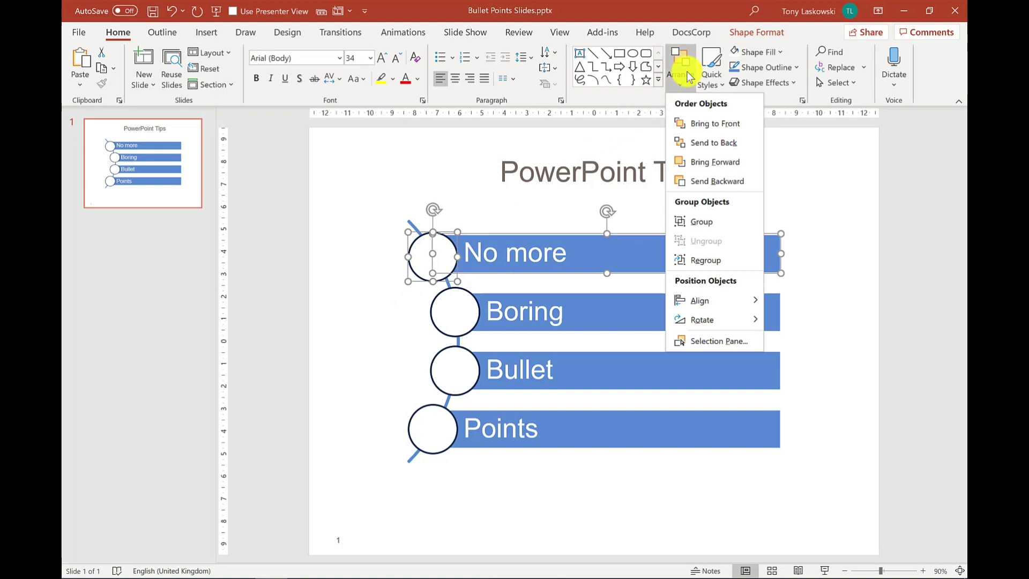
{"action": "key", "text": "ctrl+g"}
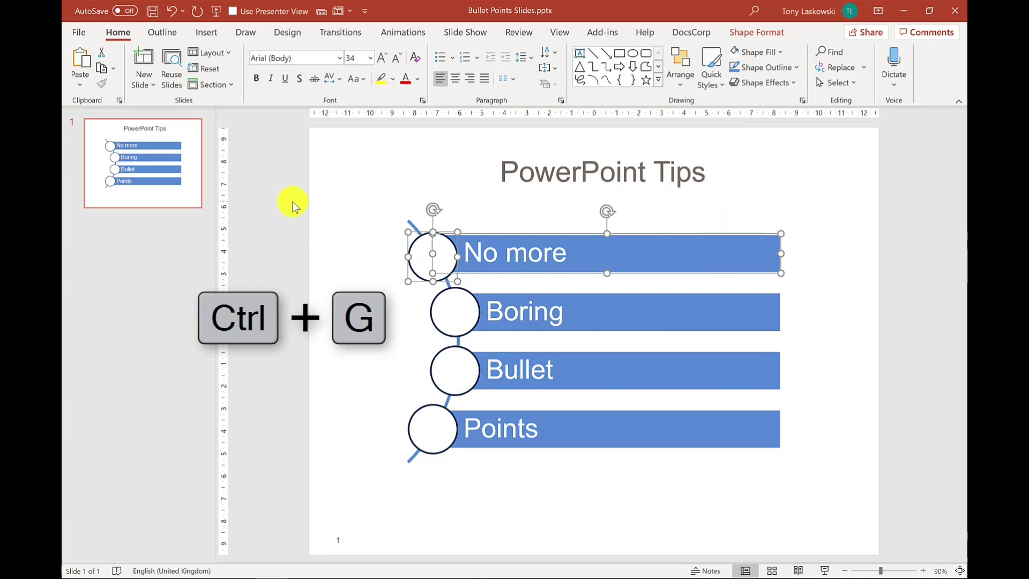
{"action": "left_click", "coordinate": [851, 273]}
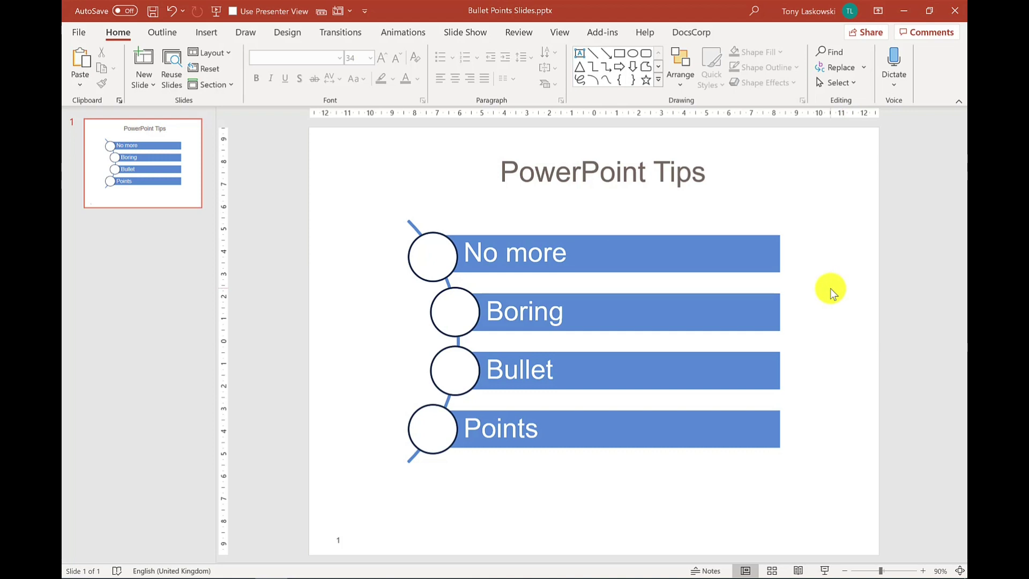
{"action": "left_click_drag", "start_coordinate": [450, 312], "coordinate": [307, 495]}
{"action": "left_click", "coordinate": [863, 304]}
Duplicate slide 1 from its thumbnail menu to create slide 2.
{"action": "right_click", "coordinate": [139, 153]}
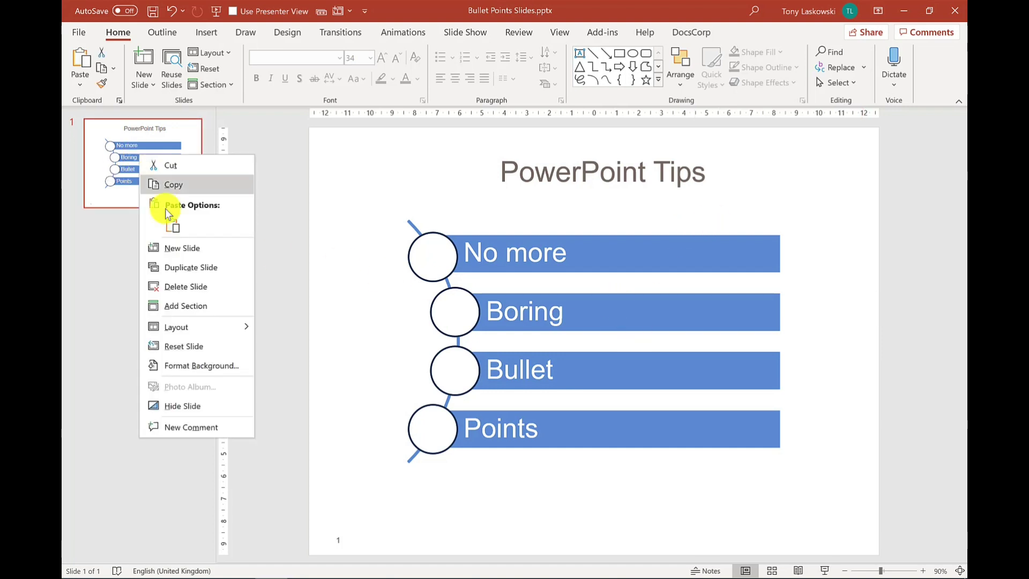
{"action": "left_click", "coordinate": [199, 272]}
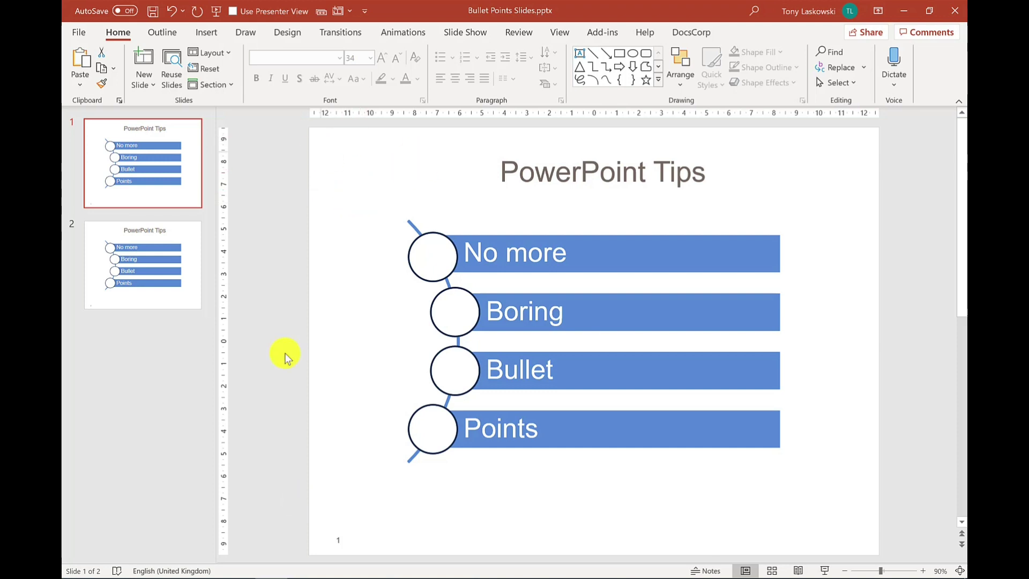
On slide 1, move the arc off the left side and the four bullet rows below the slide.
{"action": "scroll", "coordinate": [383, 343], "scroll_direction": "down", "scroll_amount": 4}
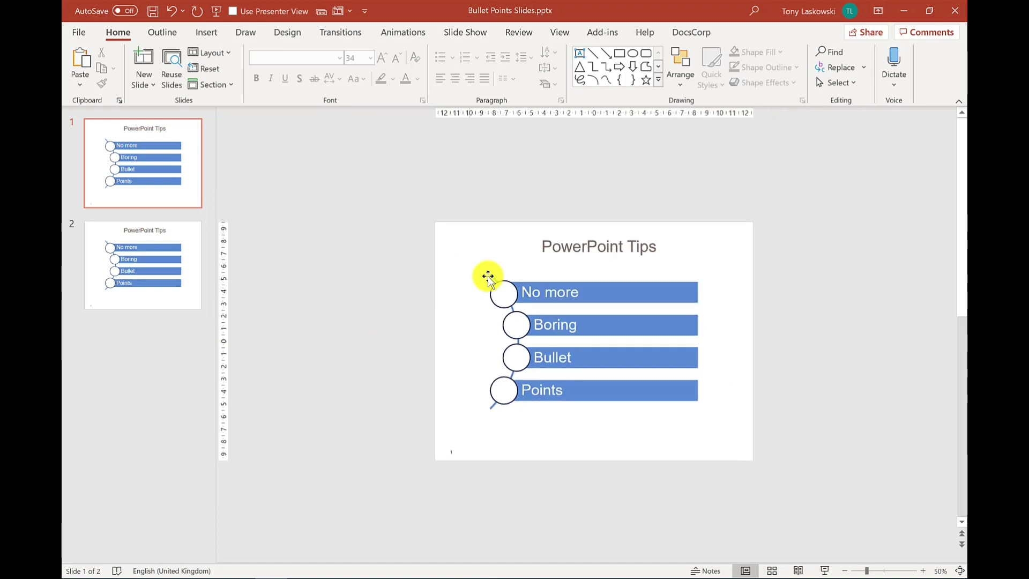
{"action": "left_click", "coordinate": [496, 278]}
{"action": "left_click_drag", "start_coordinate": [496, 274], "coordinate": [356, 249]}
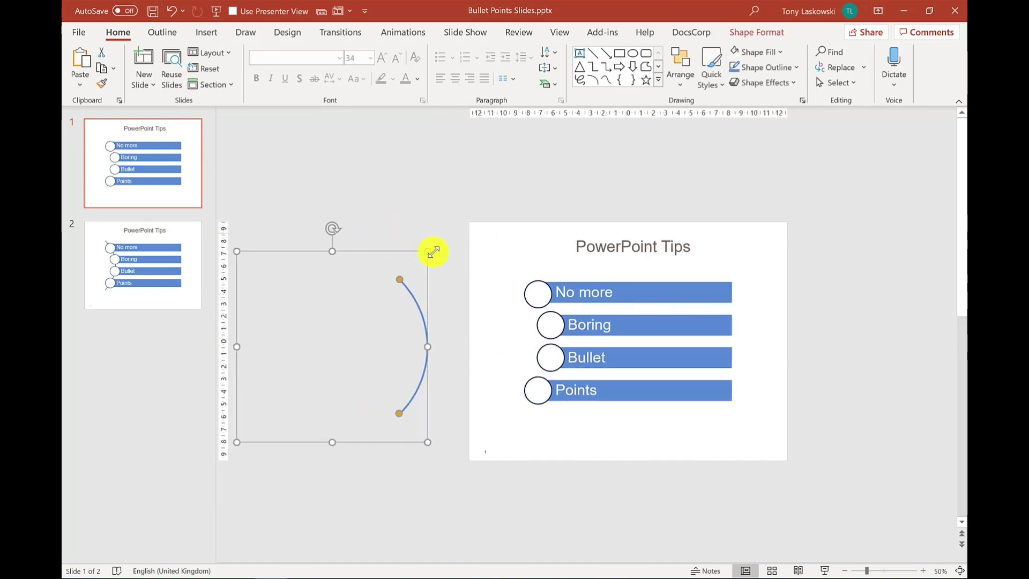
{"action": "left_click_drag", "start_coordinate": [786, 263], "coordinate": [472, 410]}
{"action": "left_click_drag", "start_coordinate": [556, 278], "coordinate": [580, 471]}
Centre the PowerPoint Tips title vertically on slide 1, then go to slide 2.
{"action": "left_click", "coordinate": [625, 202]}
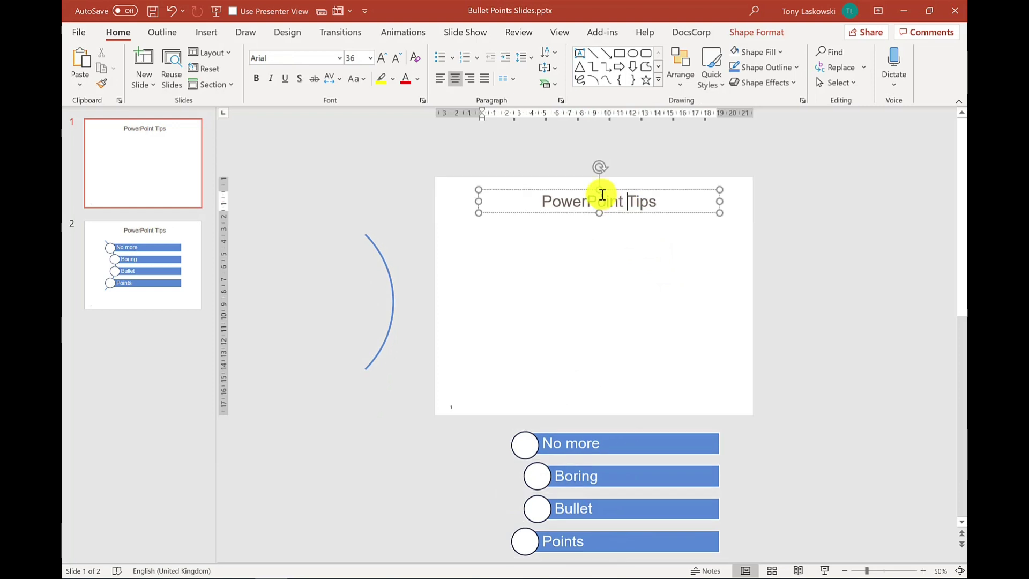
{"action": "left_click_drag", "start_coordinate": [571, 189], "coordinate": [563, 276]}
{"action": "left_click", "coordinate": [710, 262]}
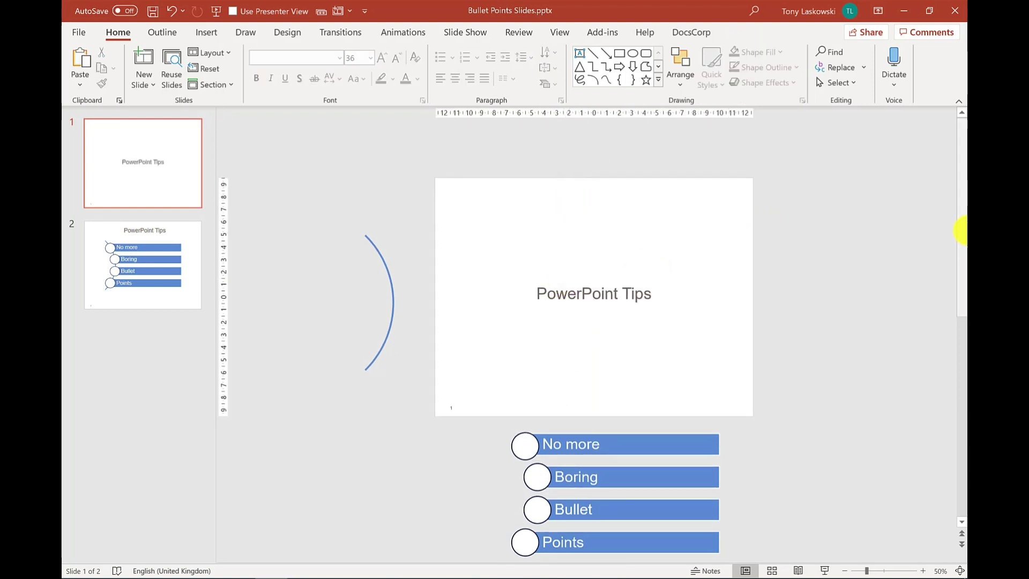
{"action": "left_click", "coordinate": [160, 262]}
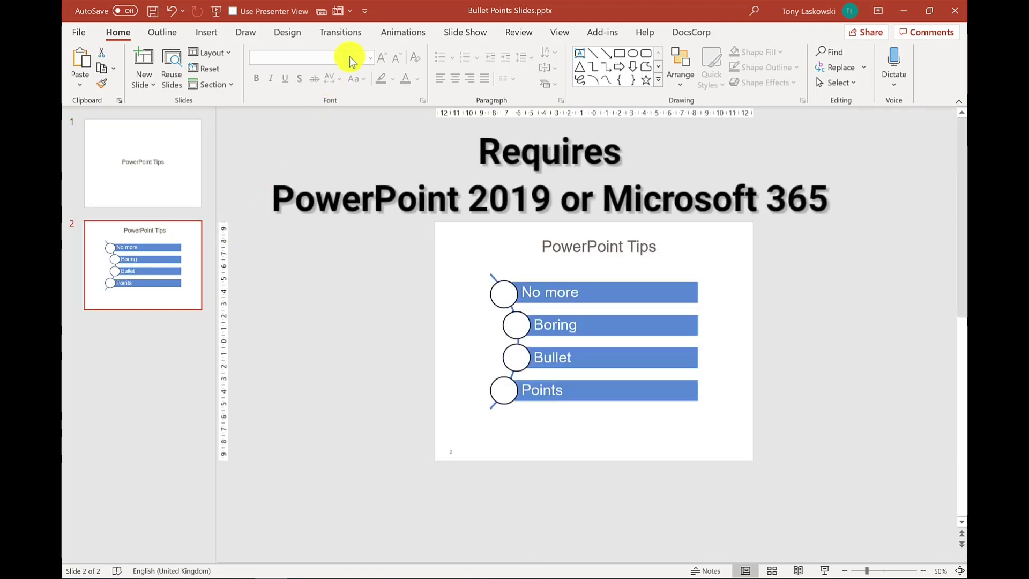
Apply the Morph transition to slide 2 and play the show from slide 1 to preview it.
{"action": "left_click", "coordinate": [347, 33]}
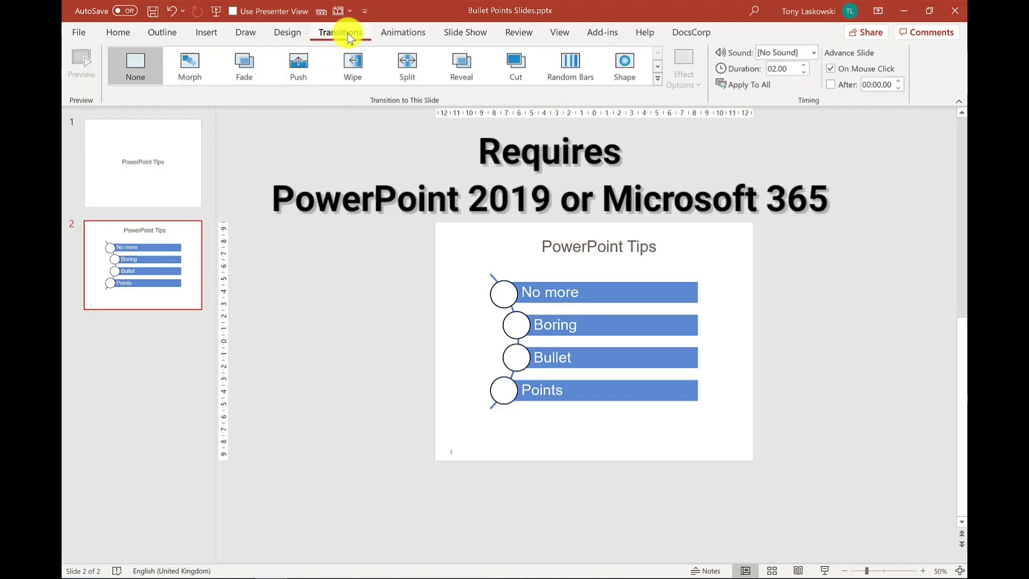
{"action": "left_click", "coordinate": [187, 65]}
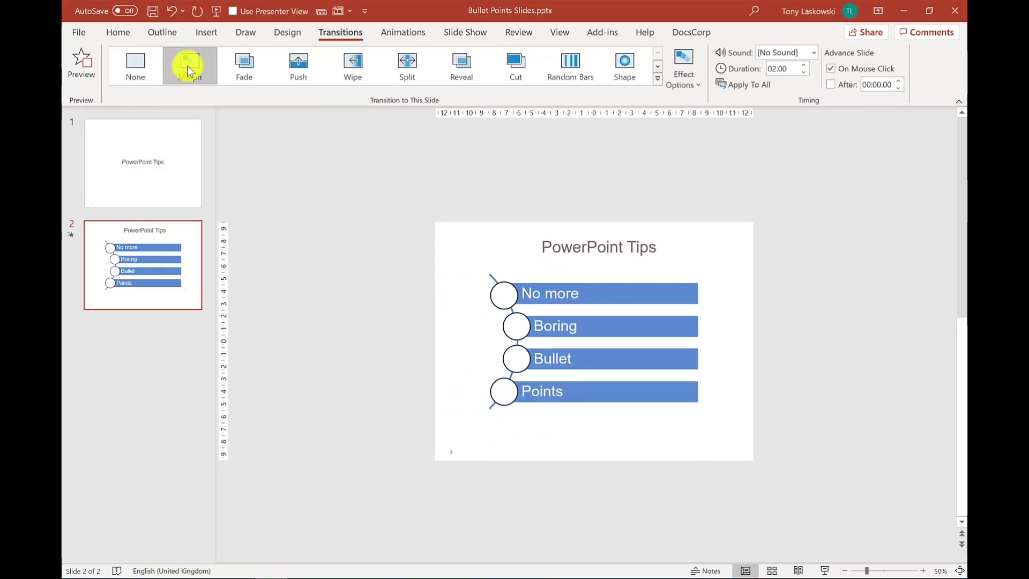
{"action": "left_click", "coordinate": [186, 141]}
{"action": "left_click", "coordinate": [217, 15]}
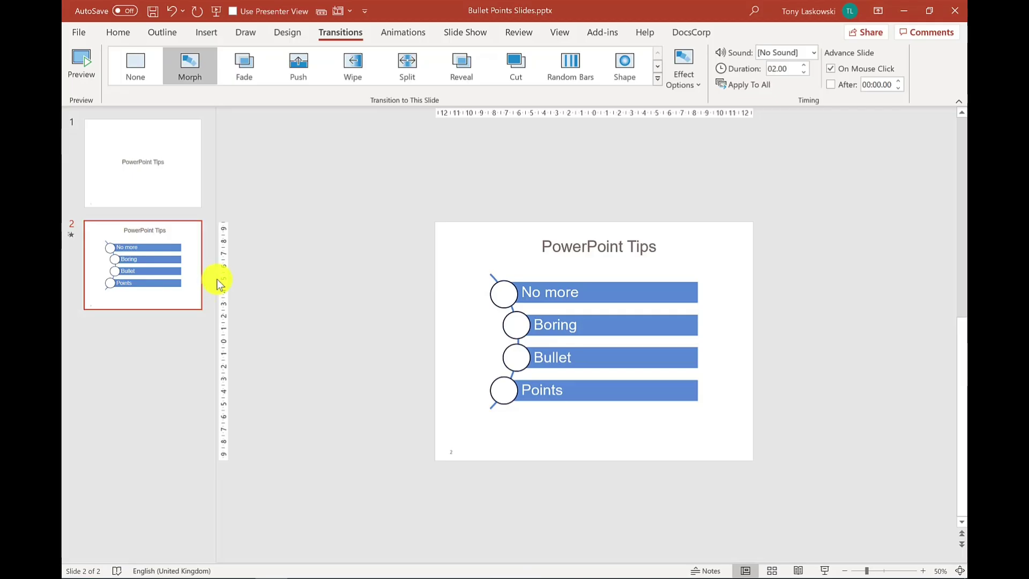
Duplicate slide 2 as slide 3, then move its arc off-slide left and the title above.
{"action": "right_click", "coordinate": [163, 275]}
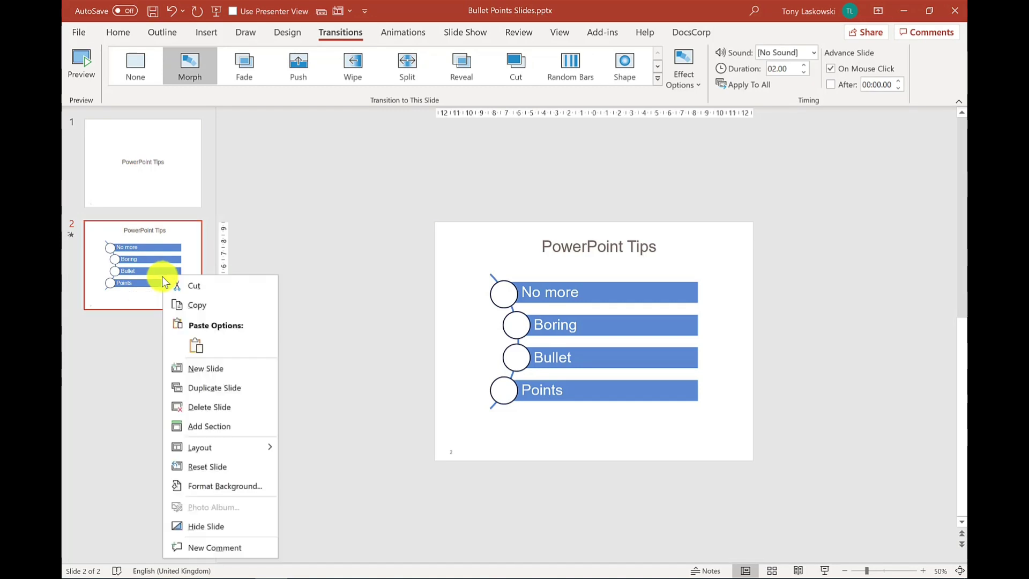
{"action": "left_click", "coordinate": [222, 391]}
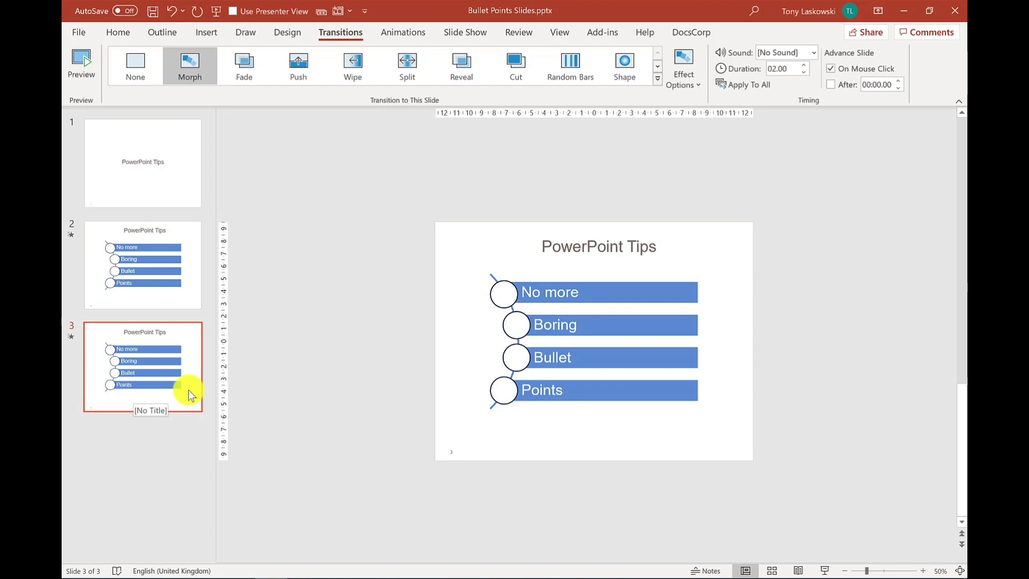
{"action": "left_click", "coordinate": [509, 276]}
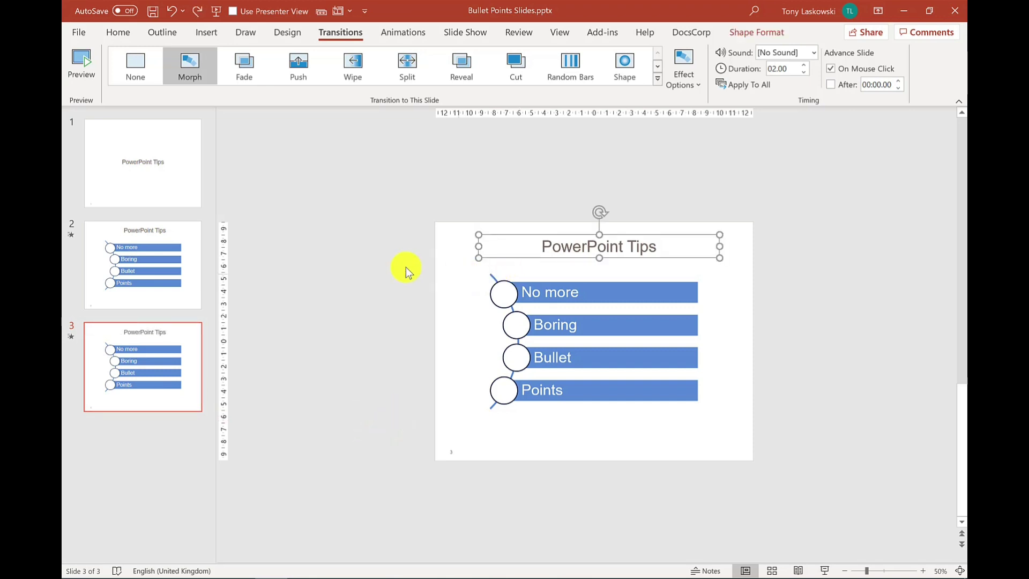
{"action": "left_click", "coordinate": [464, 269]}
{"action": "left_click", "coordinate": [489, 275]}
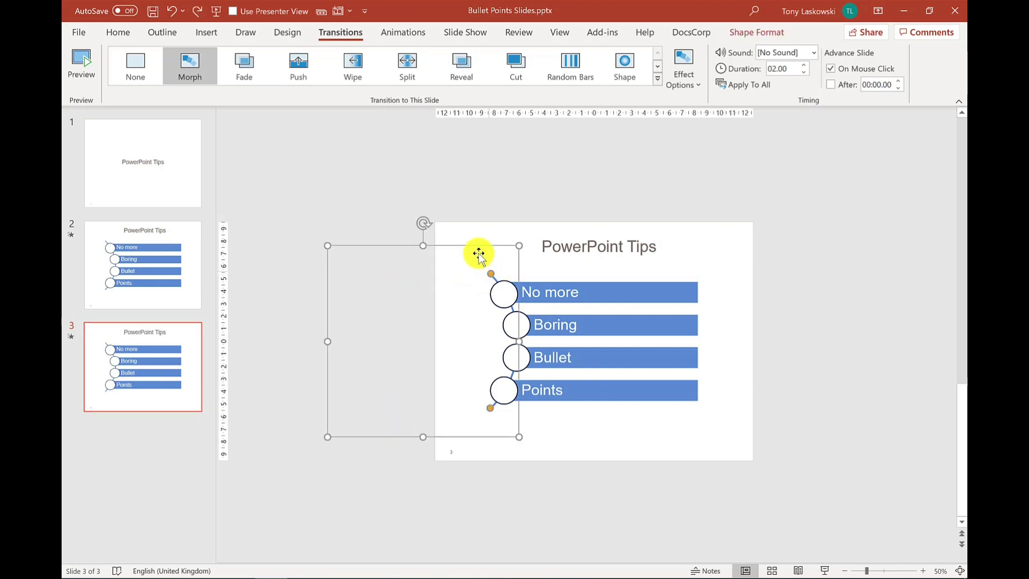
{"action": "left_click_drag", "start_coordinate": [401, 245], "coordinate": [266, 247]}
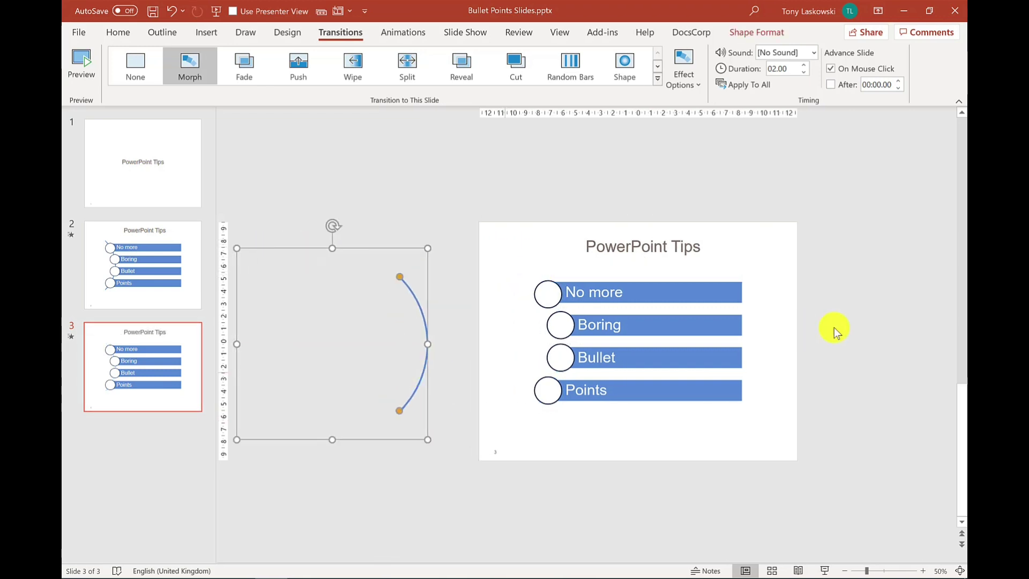
{"action": "left_click_drag", "start_coordinate": [577, 239], "coordinate": [591, 131]}
Move the No more, Boring and Bullet rows above the slide and Points to the top-left.
{"action": "left_click_drag", "start_coordinate": [756, 273], "coordinate": [453, 349]}
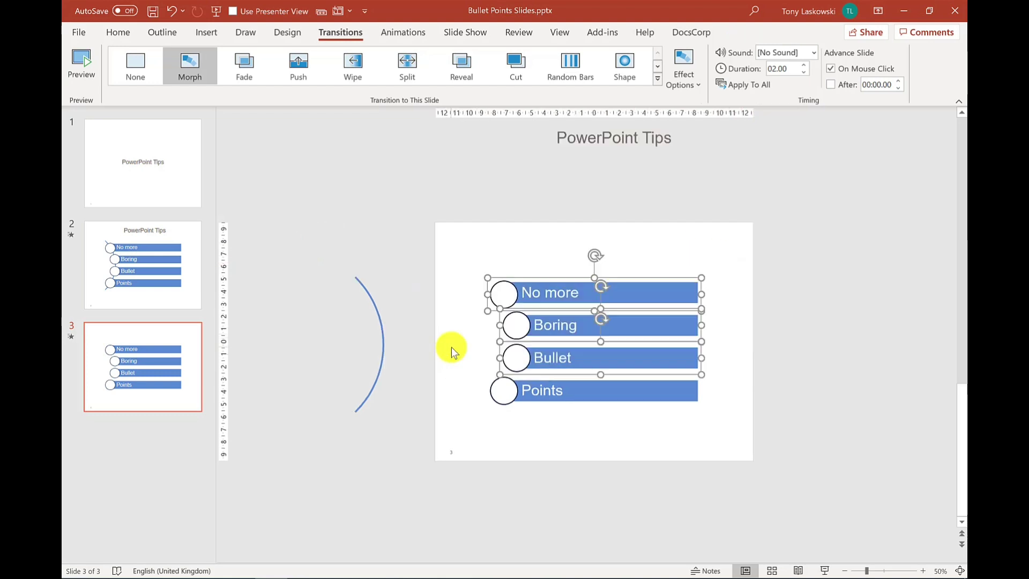
{"action": "left_click_drag", "start_coordinate": [539, 292], "coordinate": [406, 136]}
{"action": "left_click", "coordinate": [557, 348]}
{"action": "left_click_drag", "start_coordinate": [786, 362], "coordinate": [462, 427]}
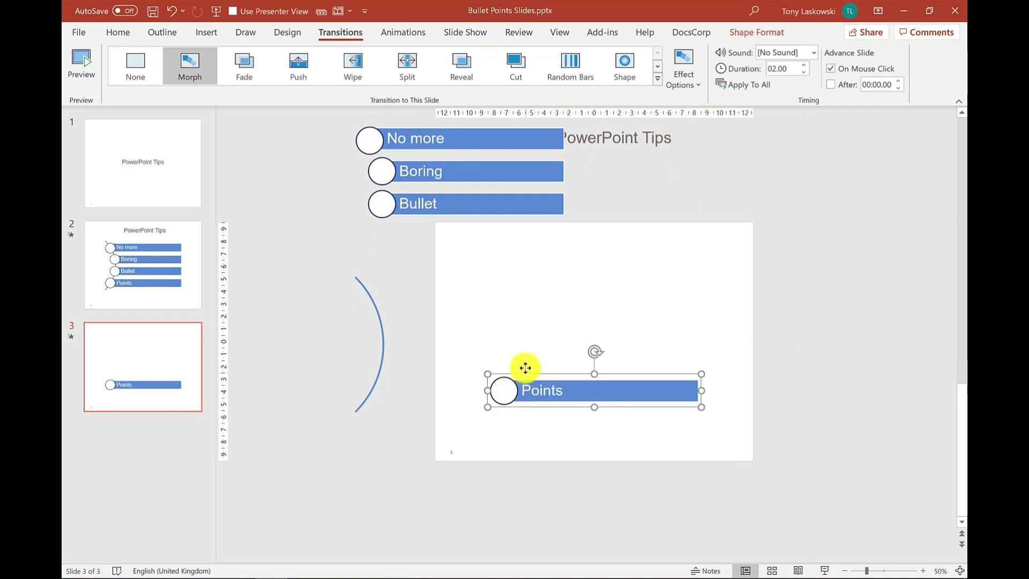
{"action": "left_click_drag", "start_coordinate": [525, 371], "coordinate": [478, 225]}
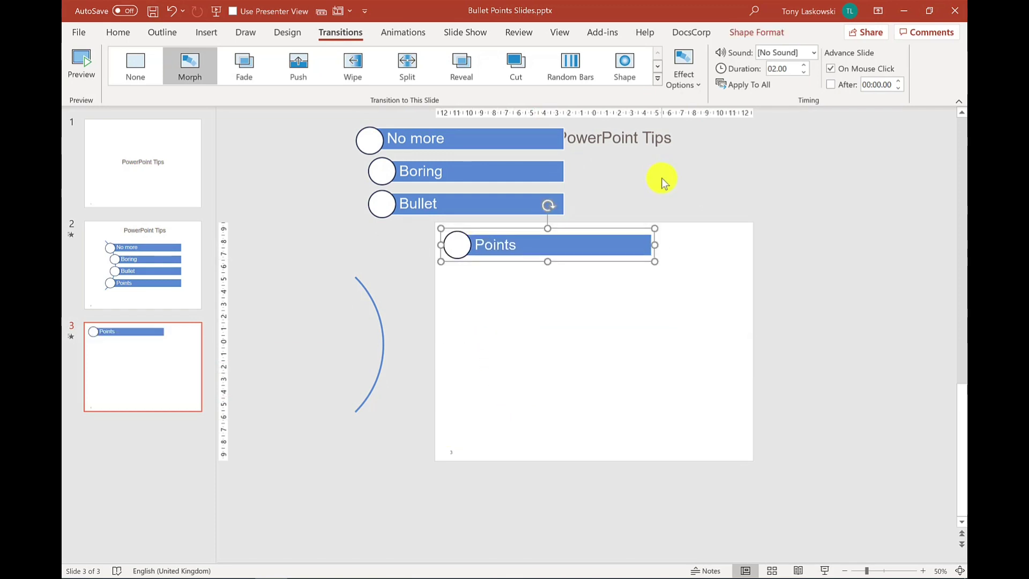
{"action": "left_click", "coordinate": [662, 178]}
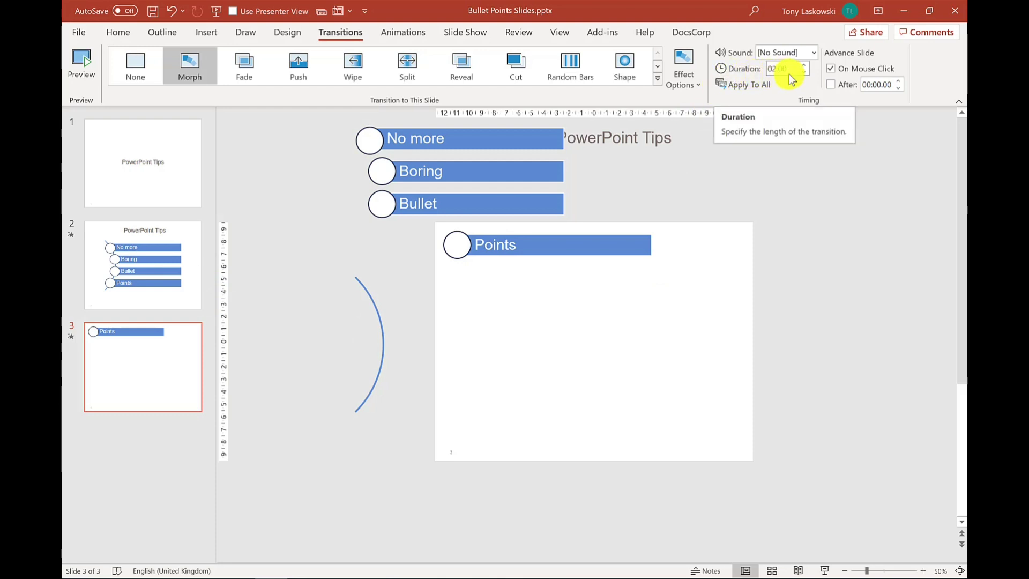
{"action": "left_click", "coordinate": [690, 85]}
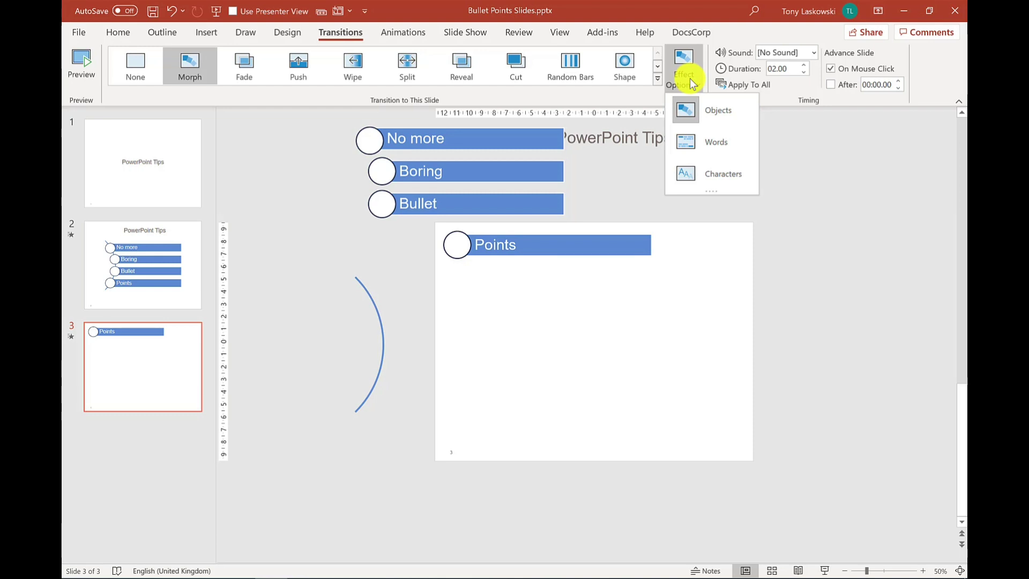
{"action": "left_click", "coordinate": [688, 110]}
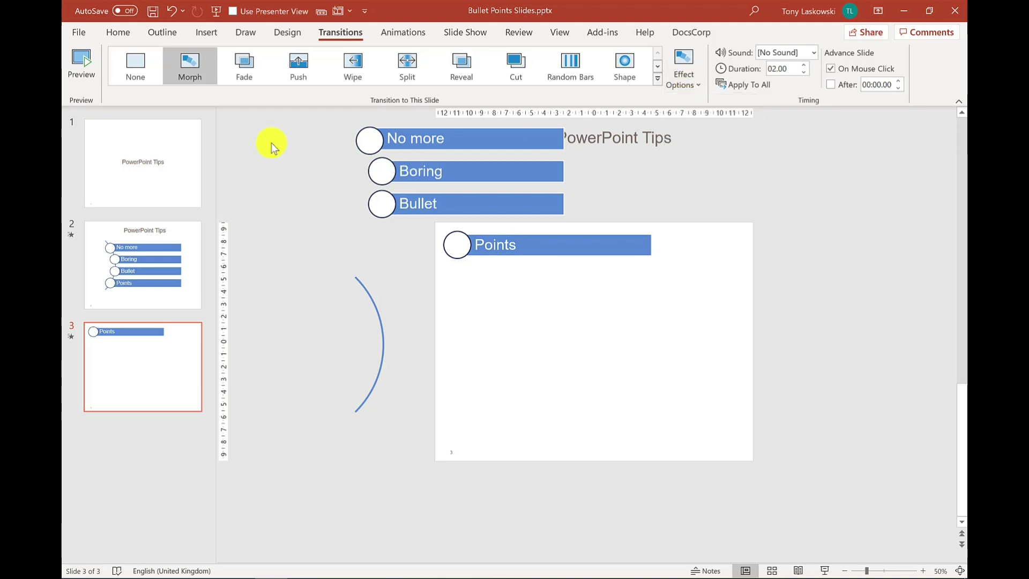
Start the slide show from the beginning and advance to slide 2 to watch the bullets morph.
{"action": "left_click", "coordinate": [217, 10]}
{"action": "left_click", "coordinate": [429, 169]}
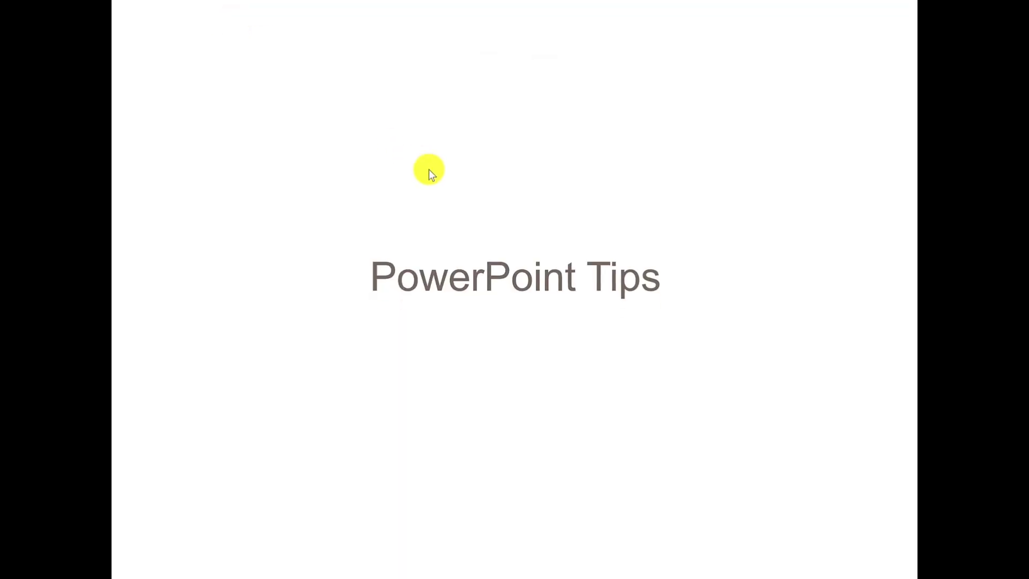